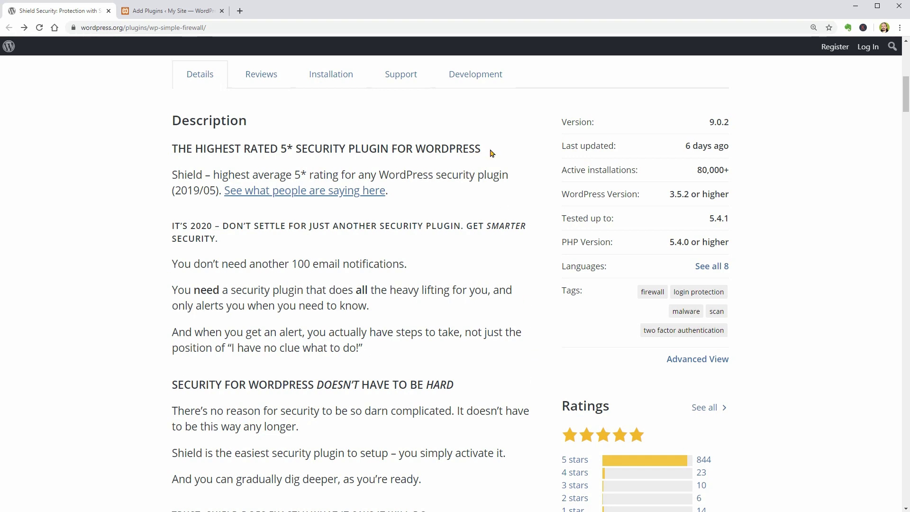
Step: Show the plugin's Development section and scroll to the changelog for the 9.0 series
click(472, 81)
scroll(301, 357, down, 3)
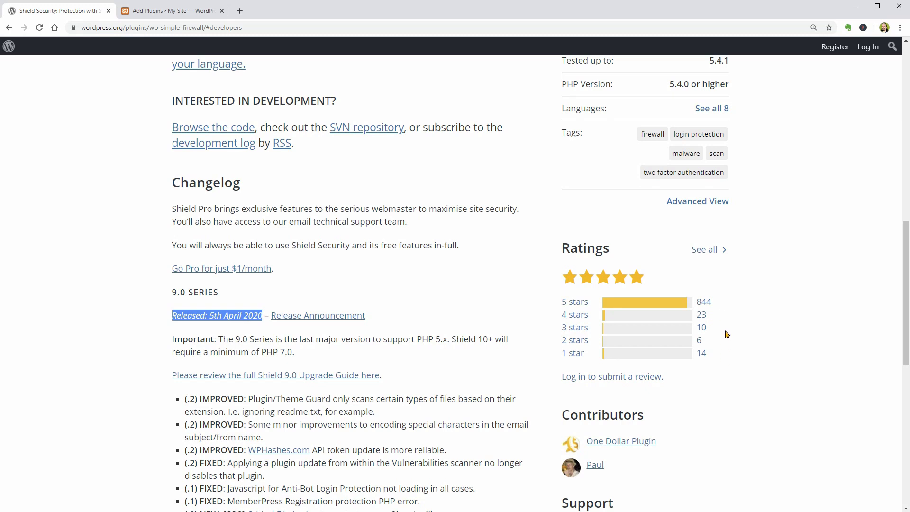
Step: Close the WordPress.org tab, then install and activate the Shield Security plugin
click(108, 11)
click(463, 176)
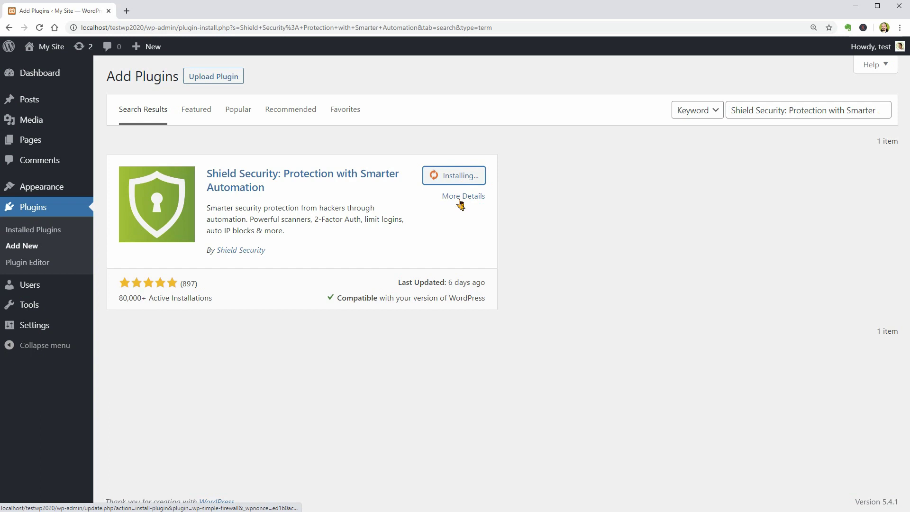
click(463, 177)
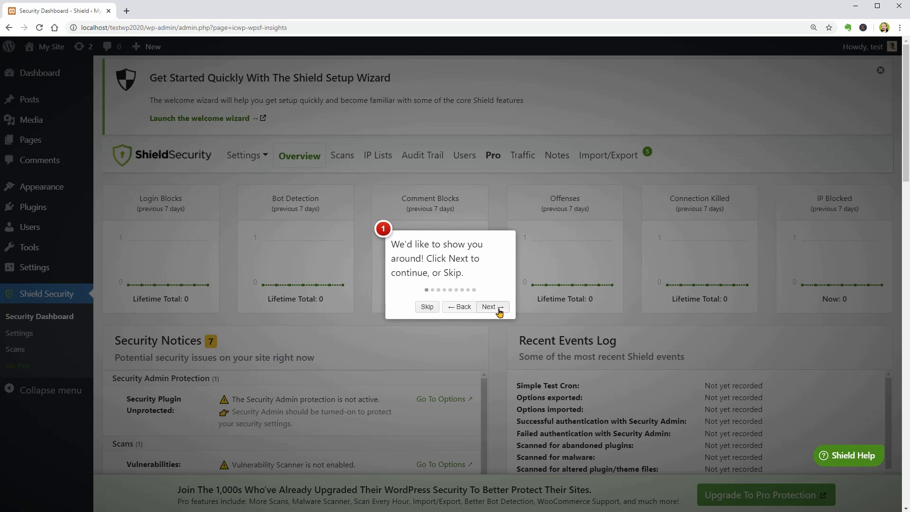
Step: Advance the tour past its Settings stop, viewing the security feature settings list
click(499, 312)
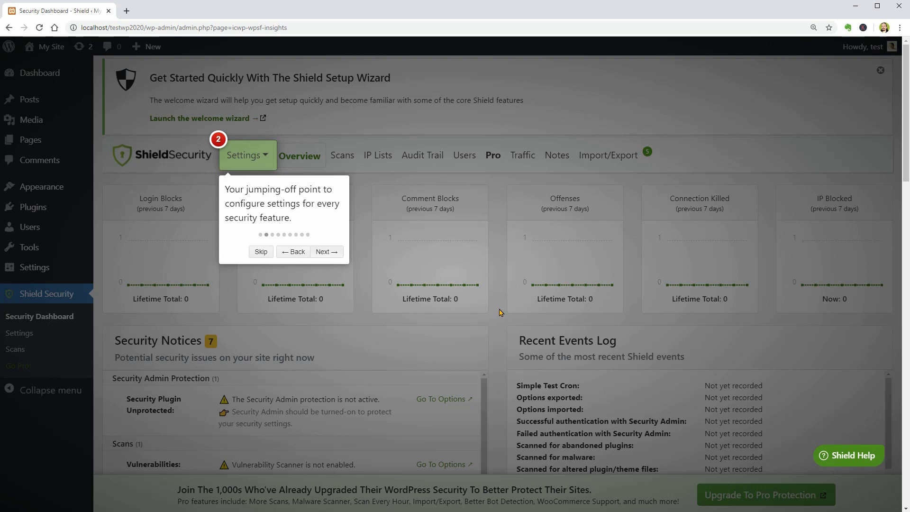
click(266, 158)
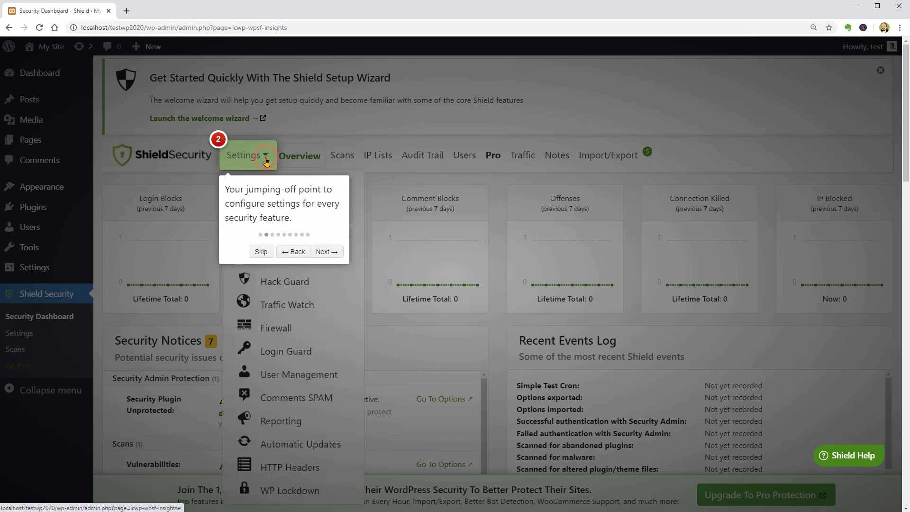
click(323, 254)
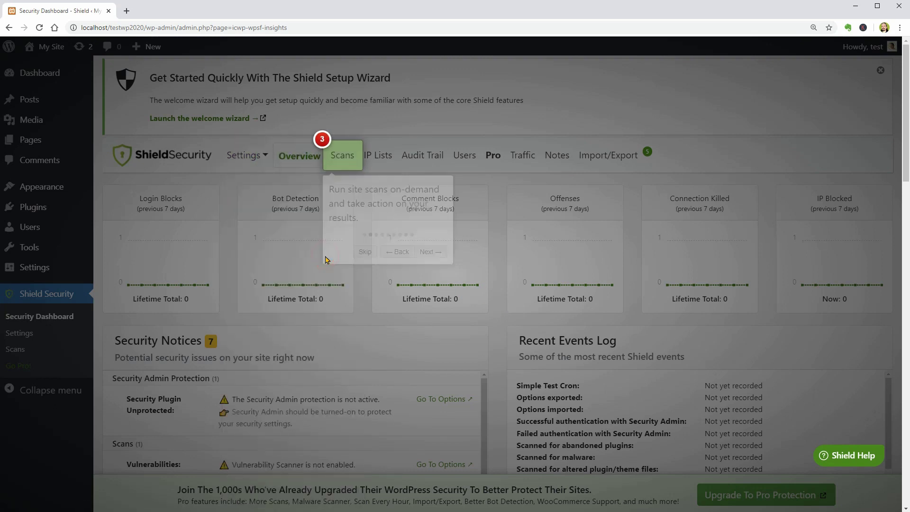
Step: Look over the Abandoned Plugins, Vulnerabilities and File Locker scan panels, then return to the dashboard
click(351, 165)
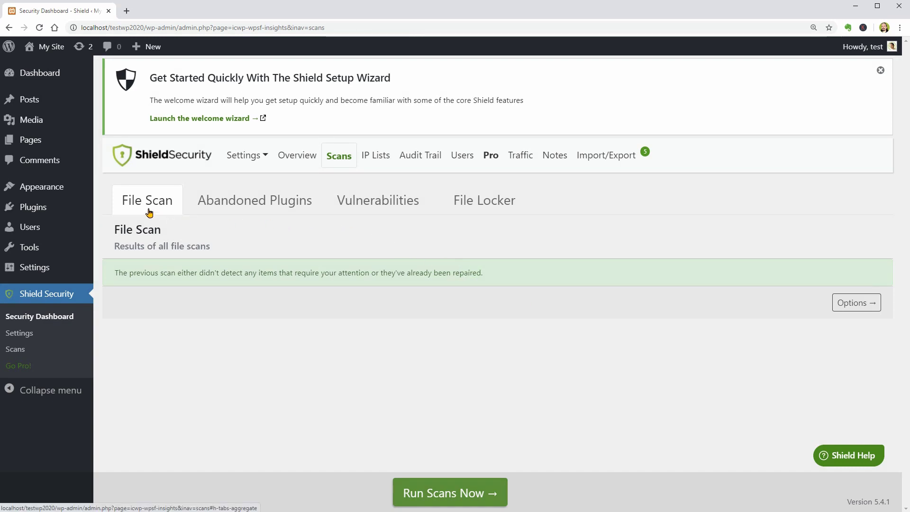
click(268, 210)
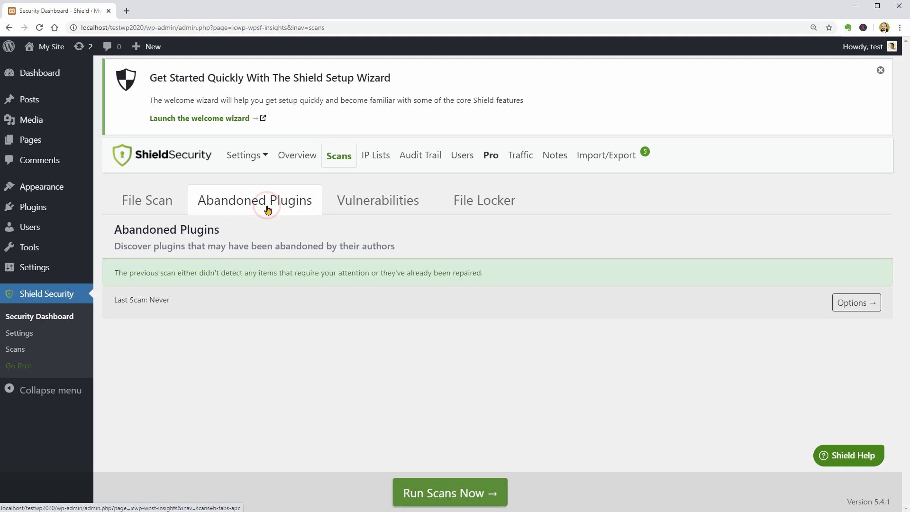
click(364, 211)
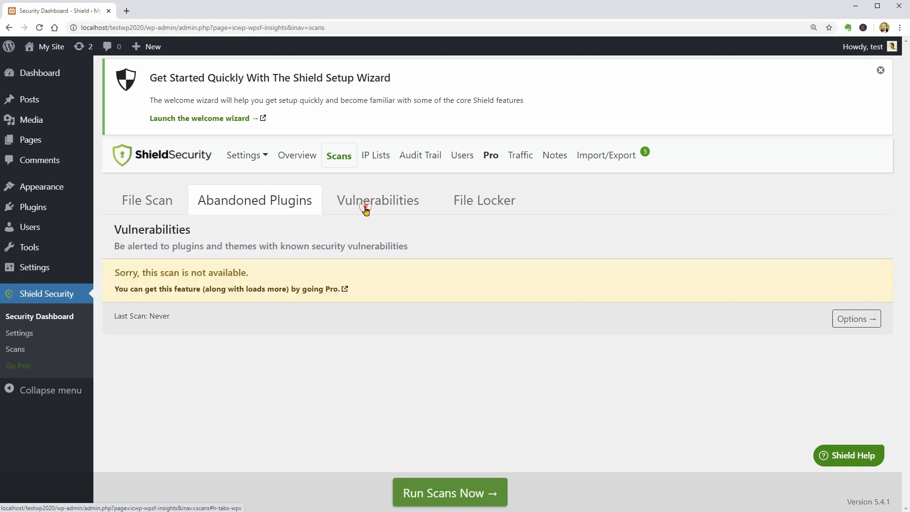
click(482, 209)
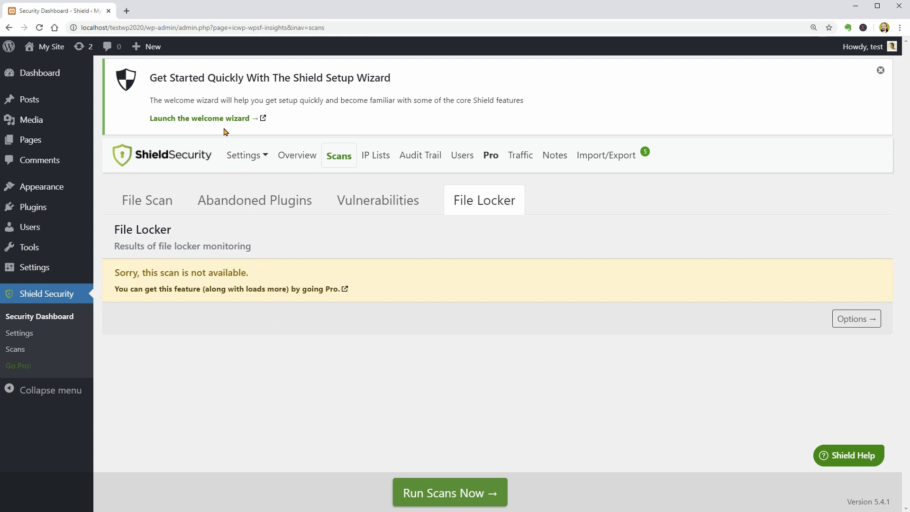
click(9, 27)
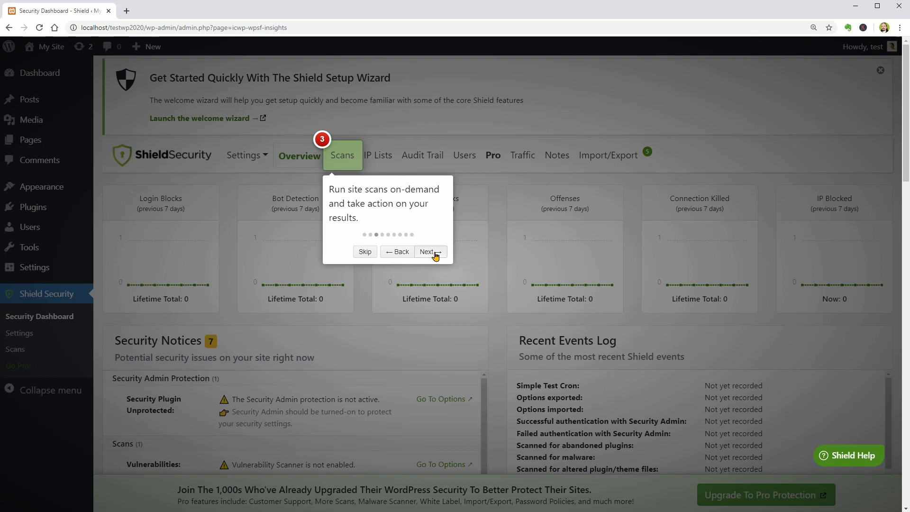
Step: Open IP Lists in a new tab and try its whitelist and Pro-only blacklist fields
click(430, 252)
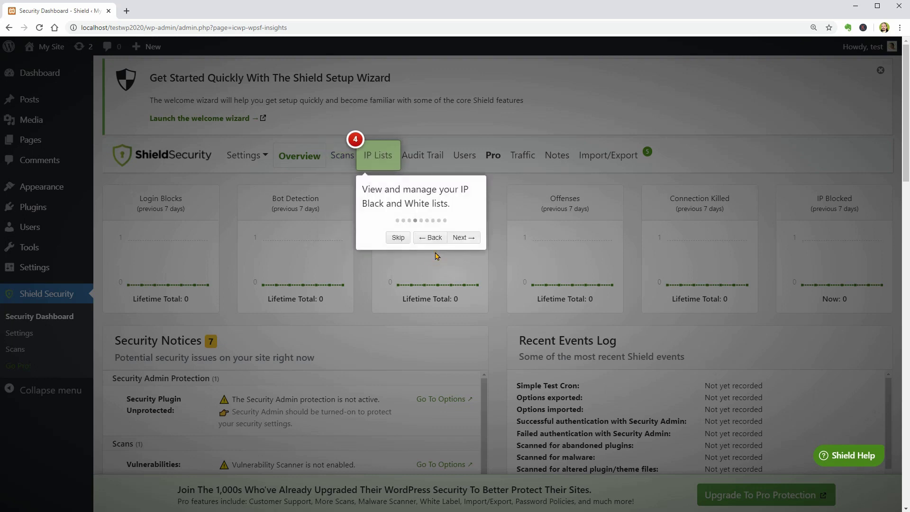
right_click(378, 162)
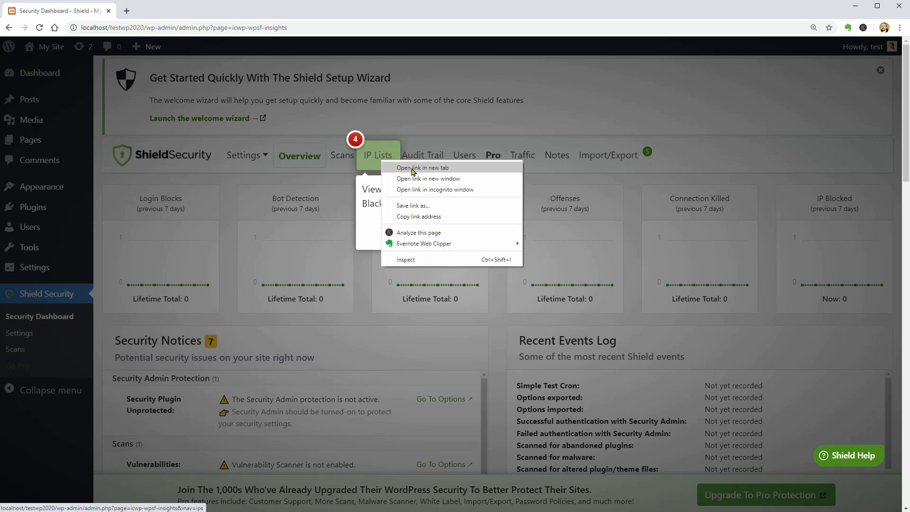
click(410, 169)
click(192, 11)
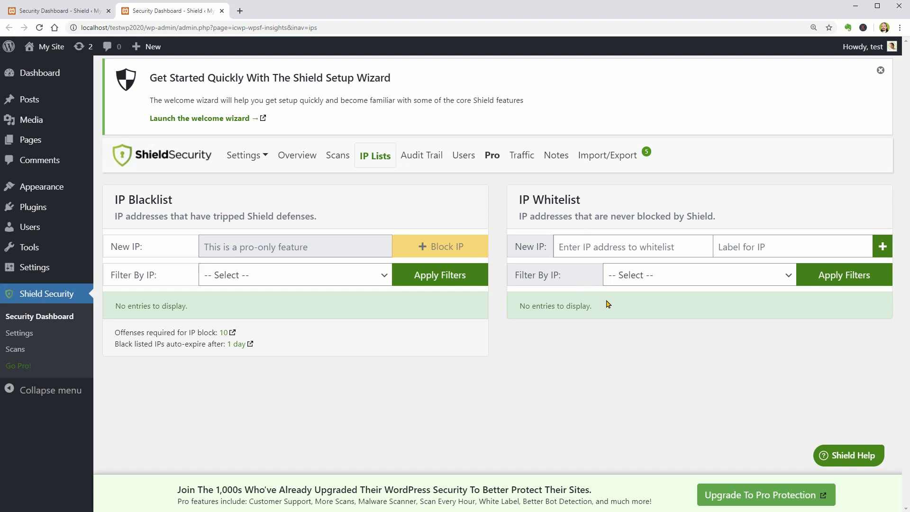
click(574, 244)
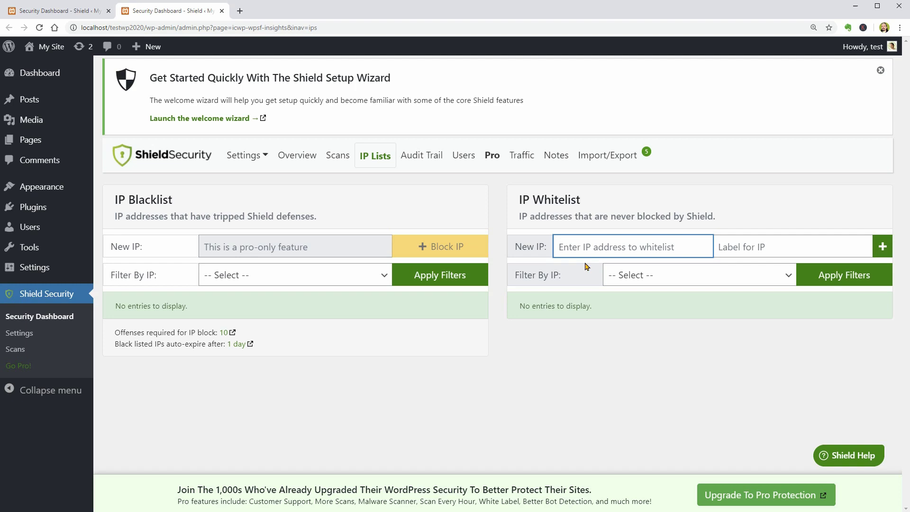
click(281, 249)
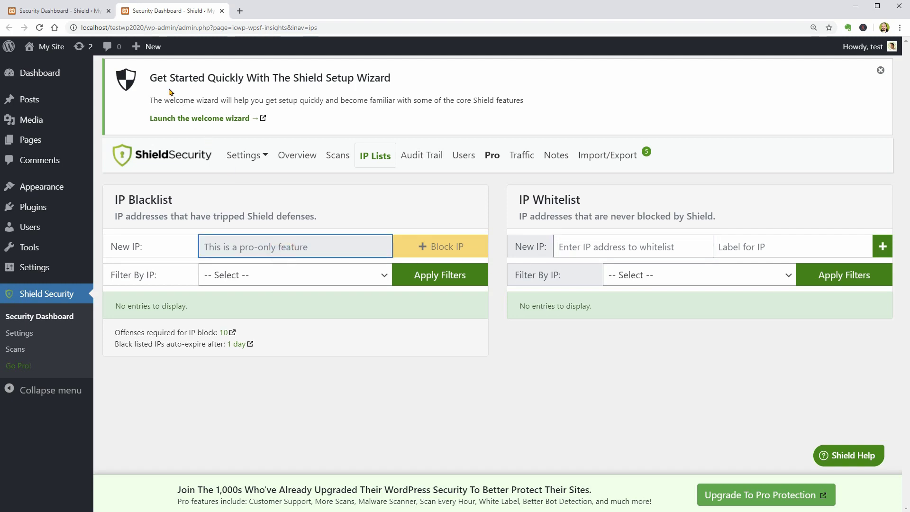
click(88, 11)
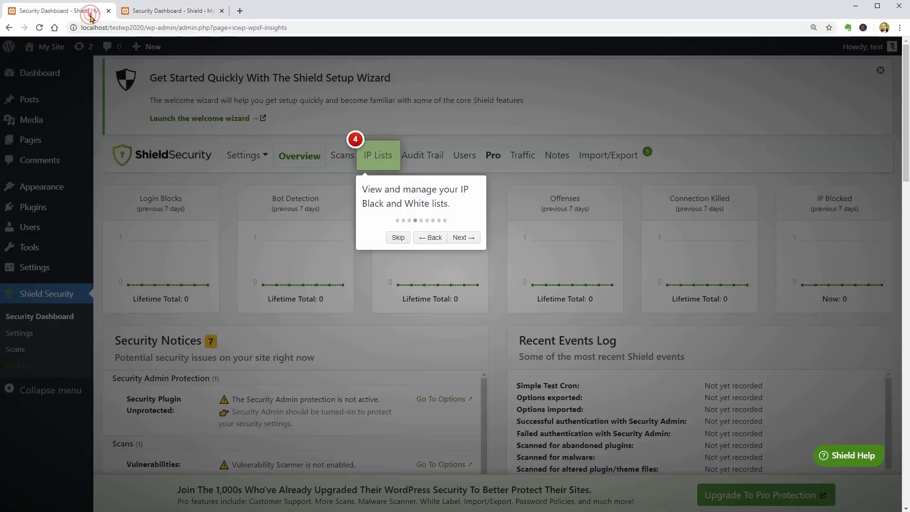
Step: Advance the tour to Audit Trail and open that page in a new tab
click(464, 237)
right_click(418, 159)
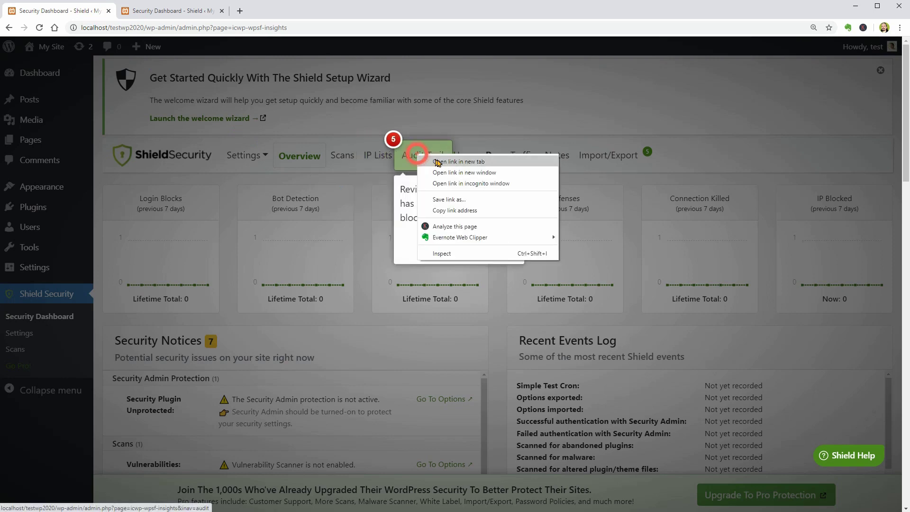
click(443, 165)
click(275, 13)
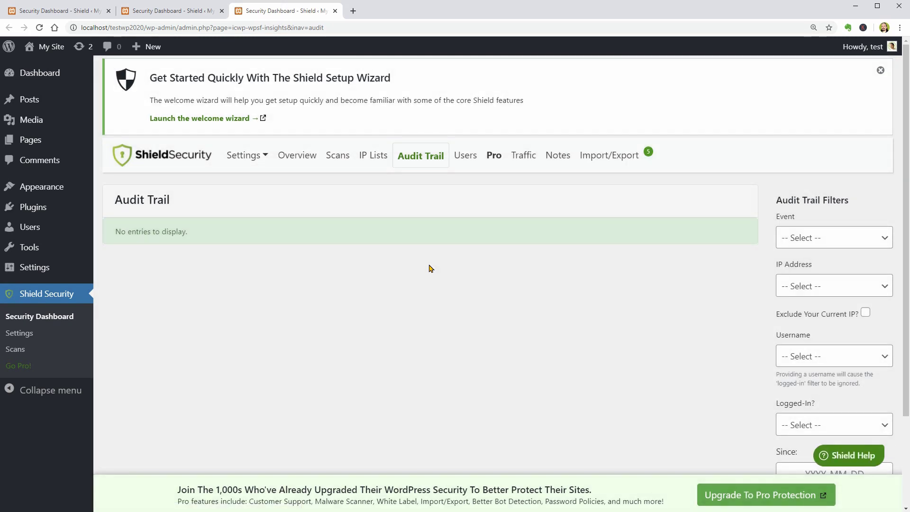
scroll(430, 269, down, 3)
scroll(430, 268, up, 3)
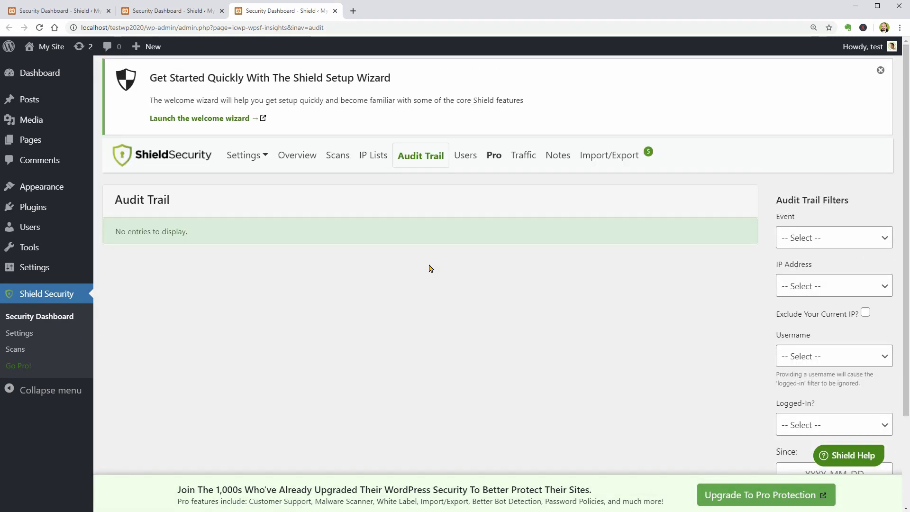
Step: Advance the tour through the plugin search and overview stats stops to Security Notices
click(78, 11)
click(504, 252)
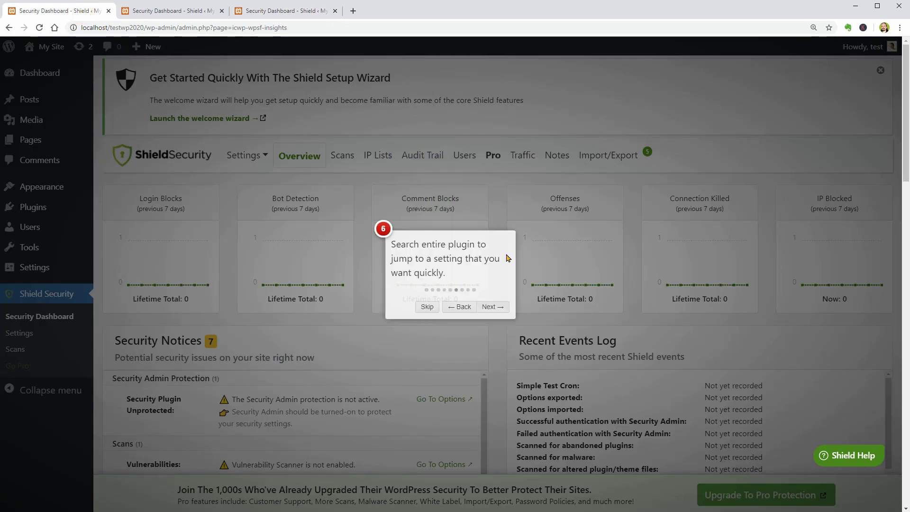
click(502, 307)
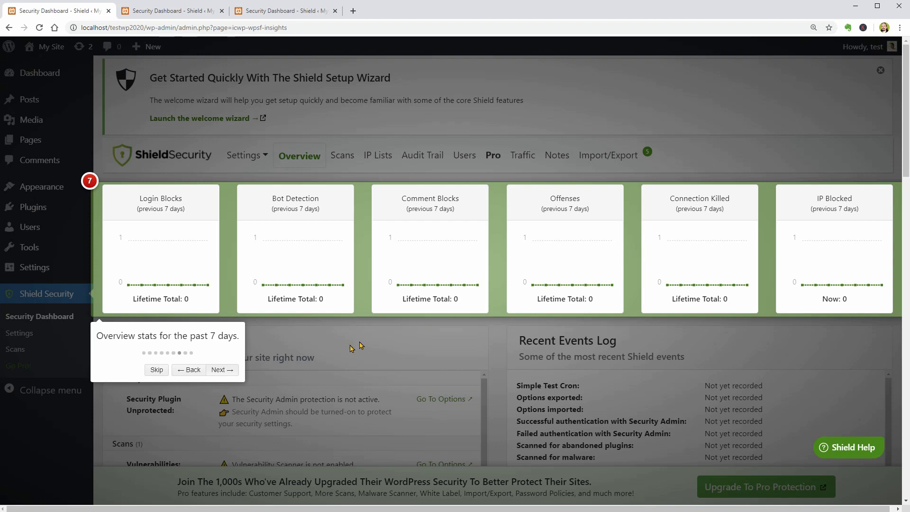
click(222, 370)
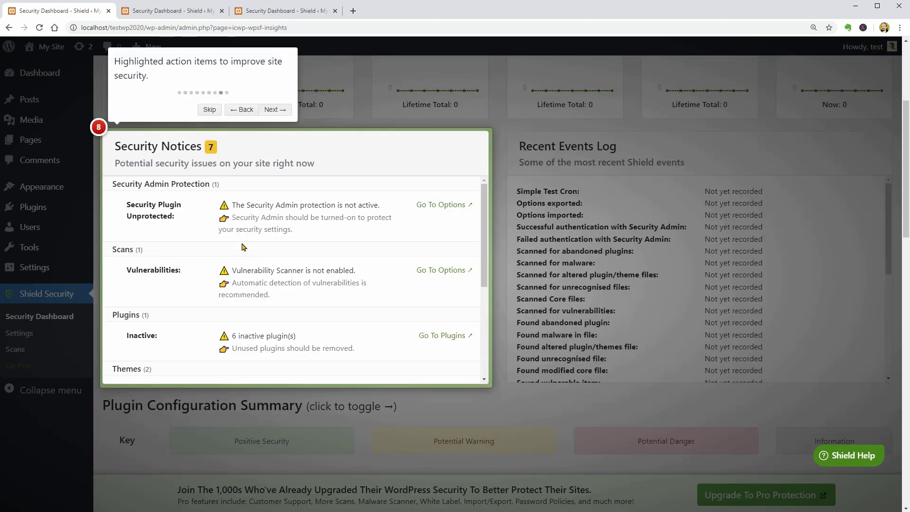
Step: Highlight the Potential security issues subtitle, continue to the Recent Events Log, and finish the tour
click(118, 163)
drag(139, 164, 299, 167)
click(127, 167)
drag(117, 165, 322, 180)
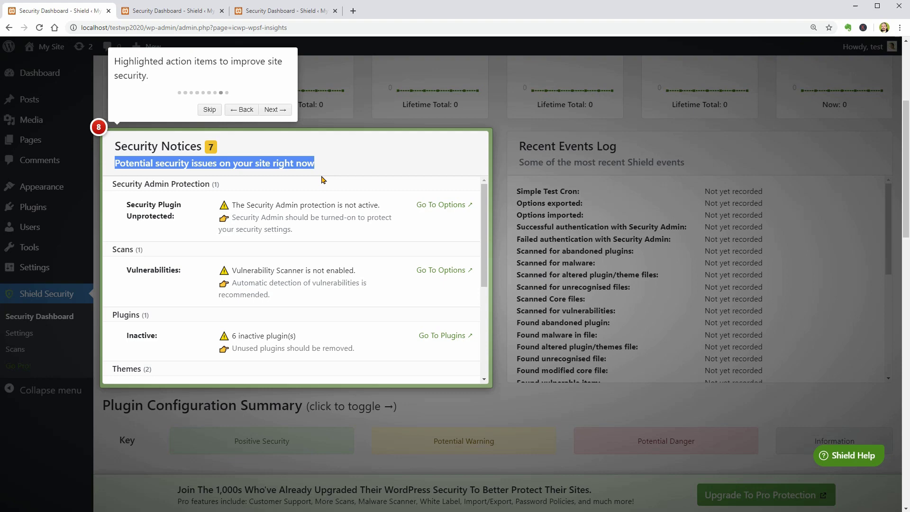
click(276, 110)
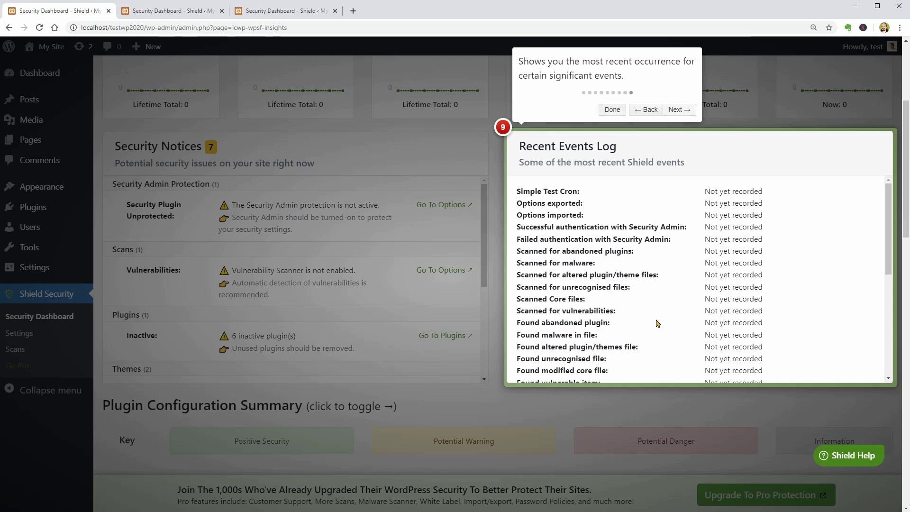
mouse_move(888, 259)
mouse_down()
mouse_move(889, 367)
mouse_move(888, 258)
mouse_up()
click(612, 110)
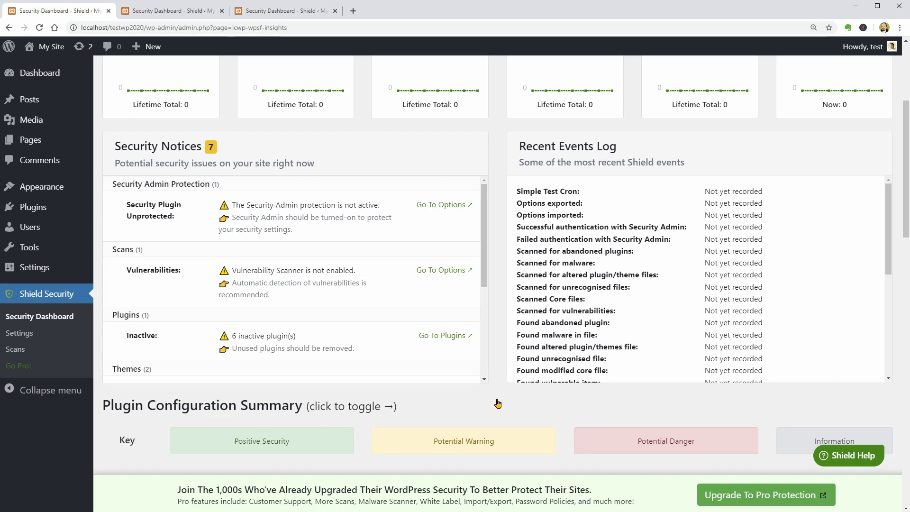
Step: Scroll up and down through the Plugin Configuration Summary on the Security Dashboard
scroll(498, 404, down, 5)
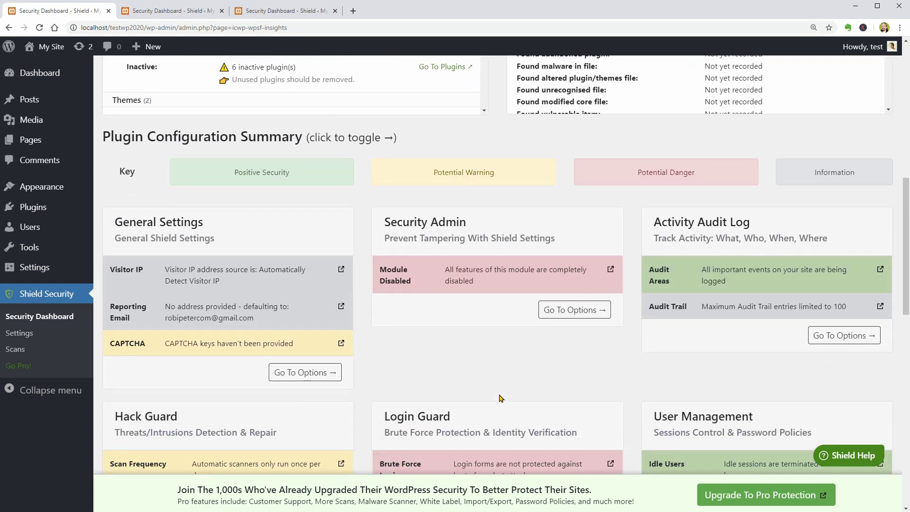
scroll(501, 399, down, 1)
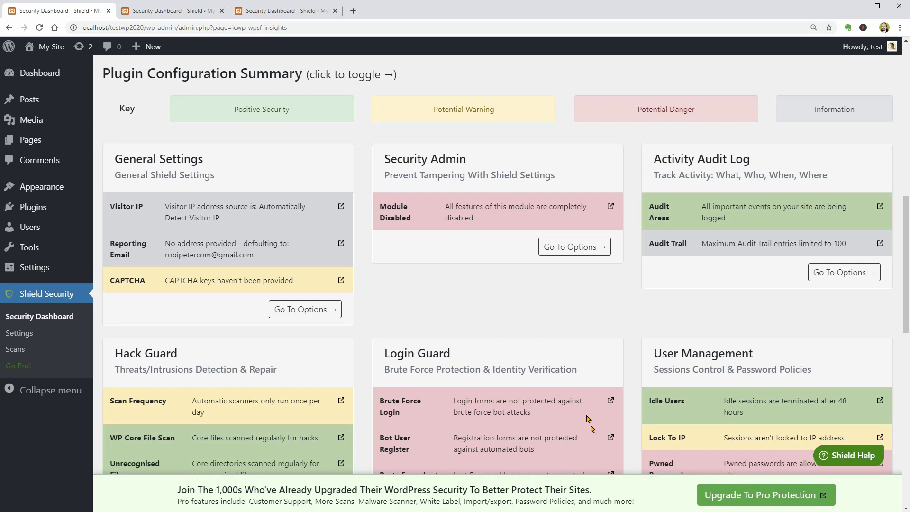
scroll(589, 417, down, 1)
scroll(588, 417, down, 1)
scroll(588, 416, up, 1)
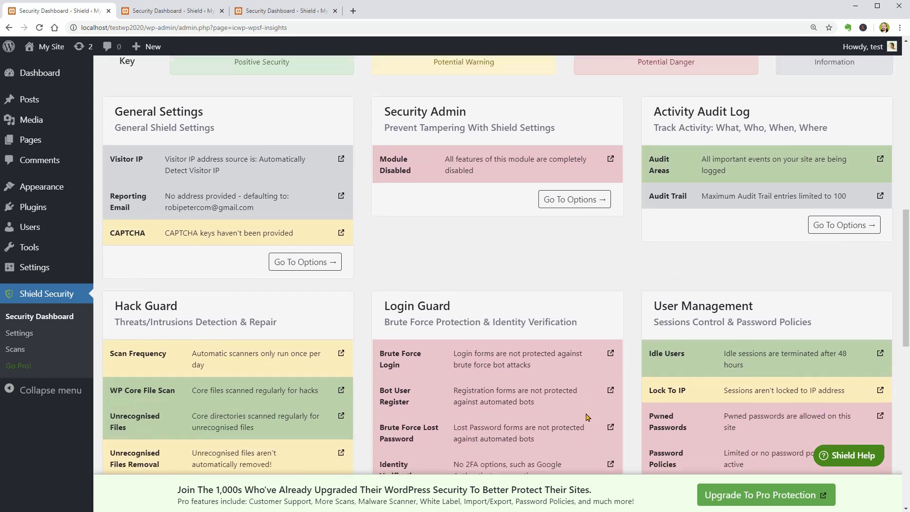
scroll(458, 206, down, 1)
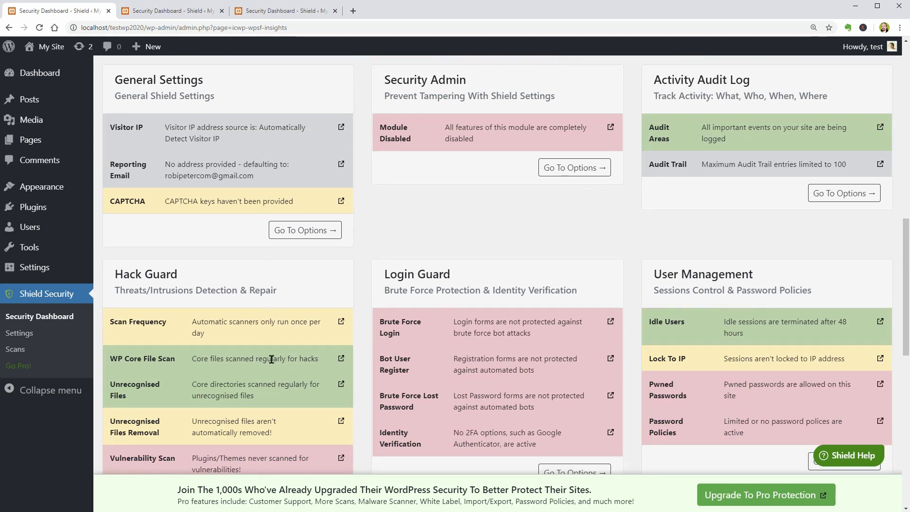
scroll(605, 380, down, 3)
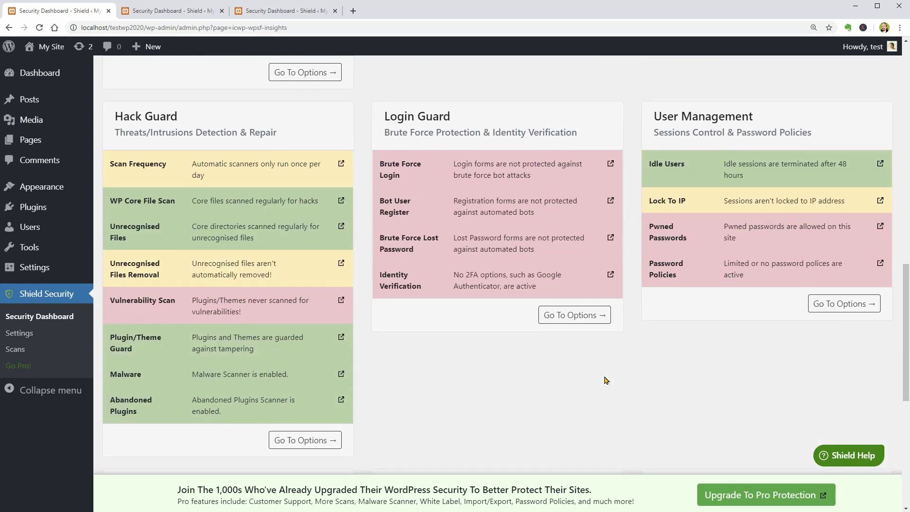
scroll(604, 382, up, 2)
scroll(604, 382, up, 1)
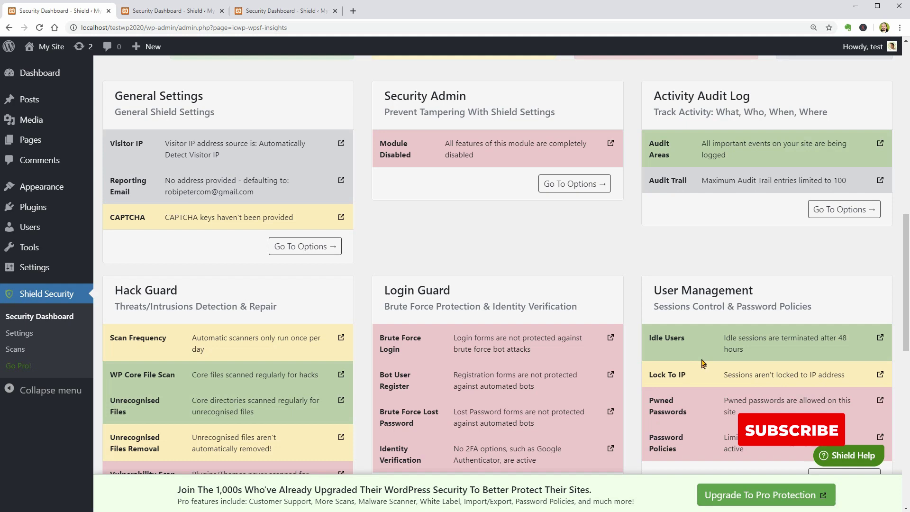
scroll(677, 183, up, 1)
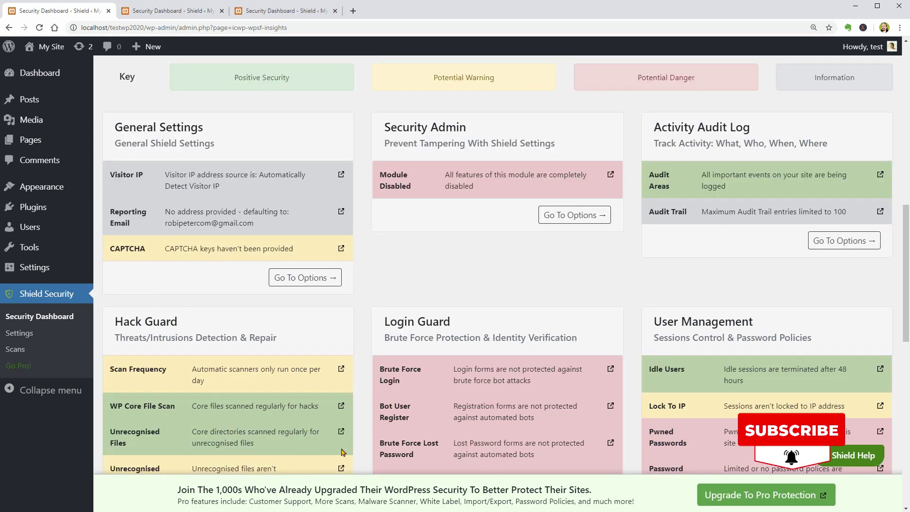
Step: Find the note that Security Admin is disabled and go to its options
scroll(629, 403, down, 2)
scroll(617, 405, down, 2)
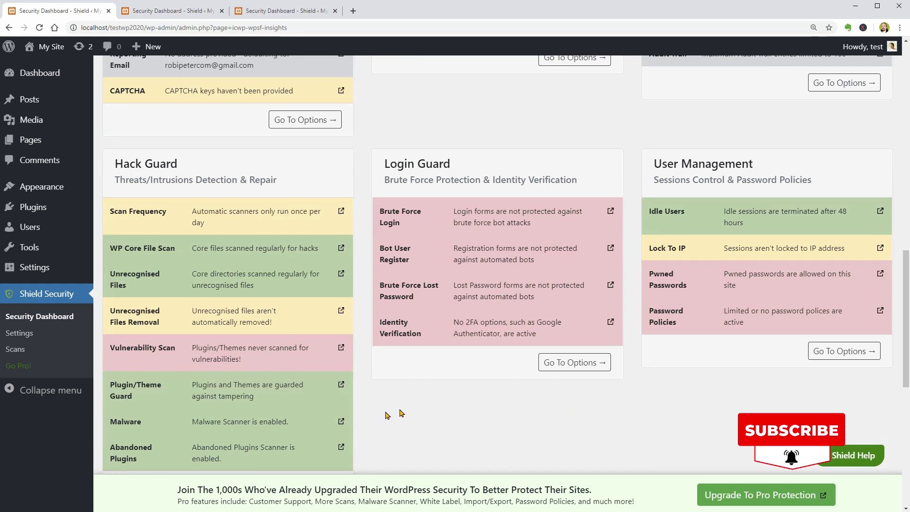
scroll(389, 408, down, 1)
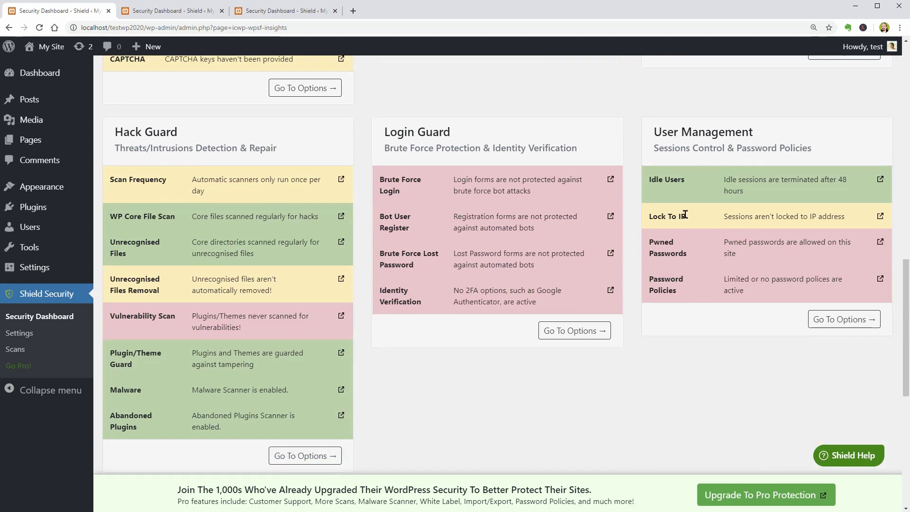
scroll(685, 214, up, 6)
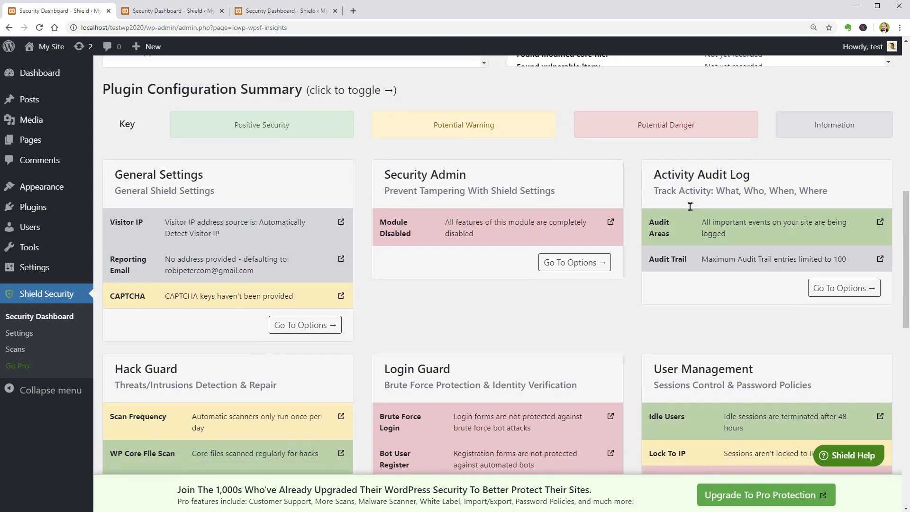
scroll(690, 207, down, 1)
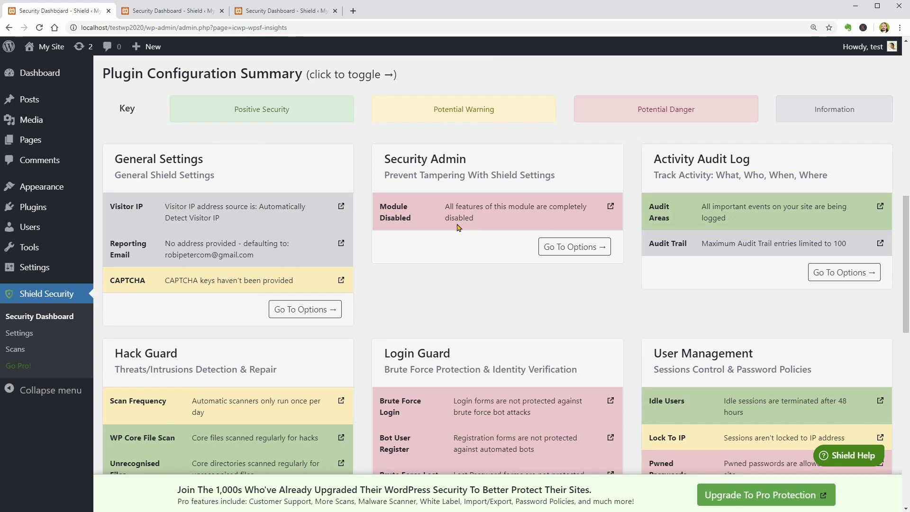
triple_click(471, 219)
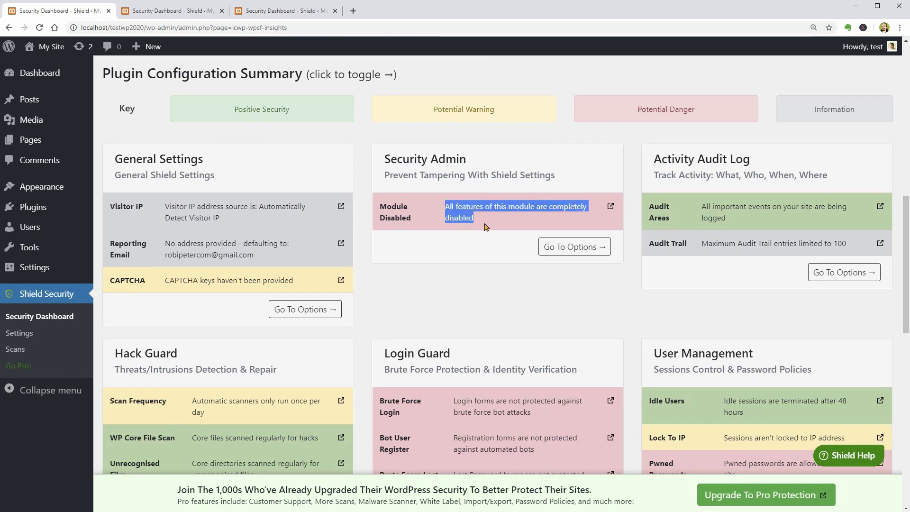
click(555, 246)
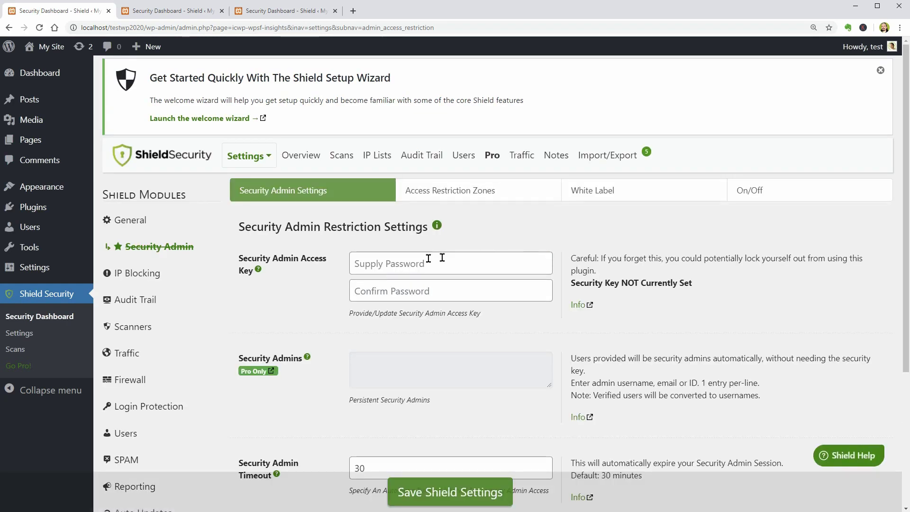
Step: Enter and confirm a Security Admin access key, then save the Shield settings
click(386, 263)
text(••)
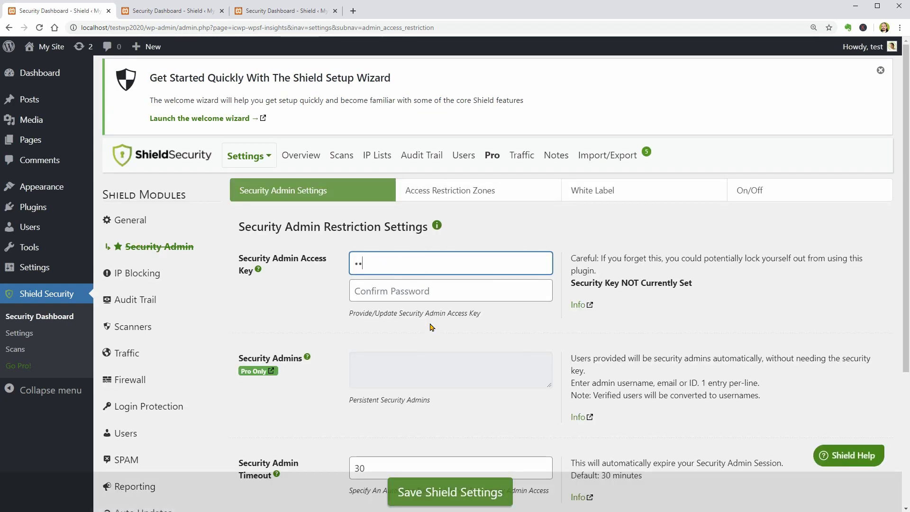
key(Tab)
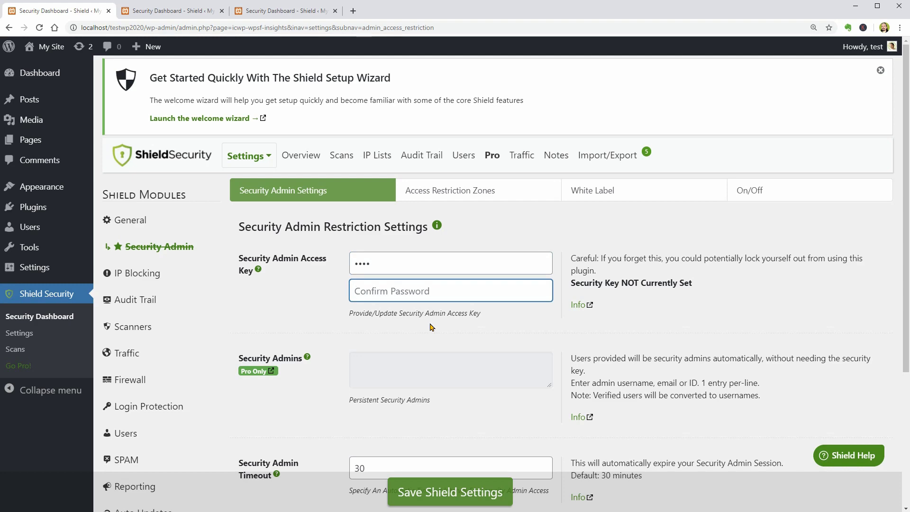
text(••)
scroll(431, 327, down, 2)
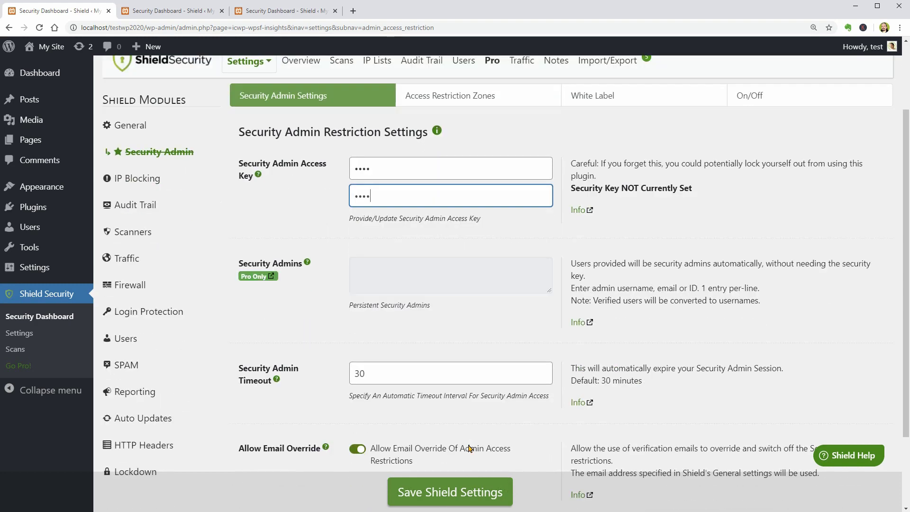
click(466, 491)
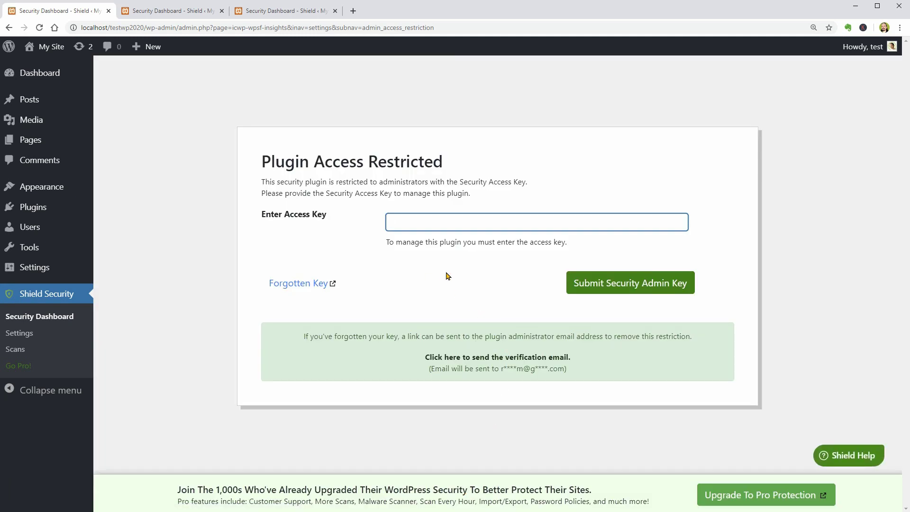
Step: Unlock the plugin with the access key and view the General Plugin Defaults settings
click(419, 240)
click(409, 225)
click(638, 283)
click(637, 284)
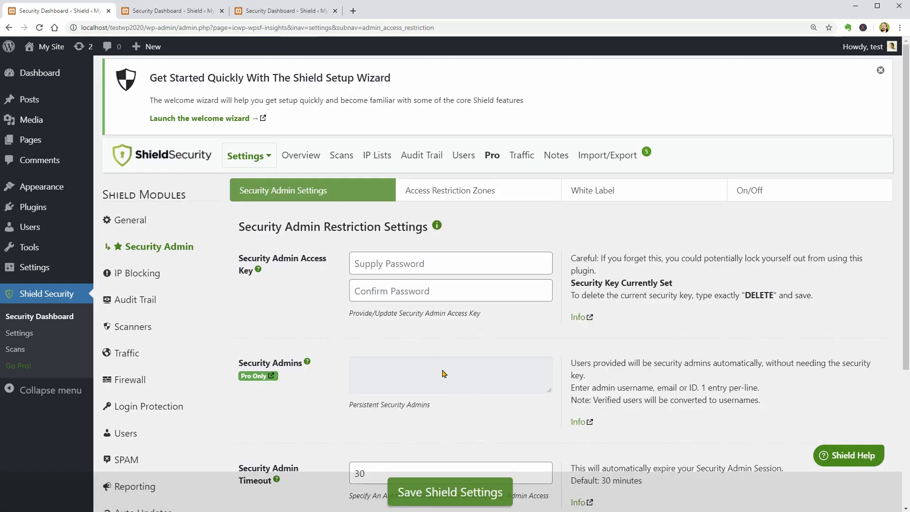
click(136, 220)
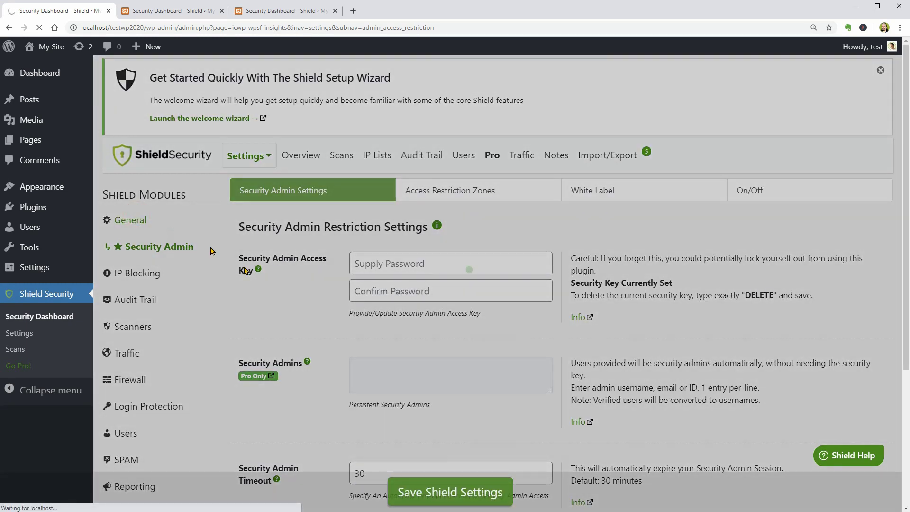
scroll(422, 343, down, 3)
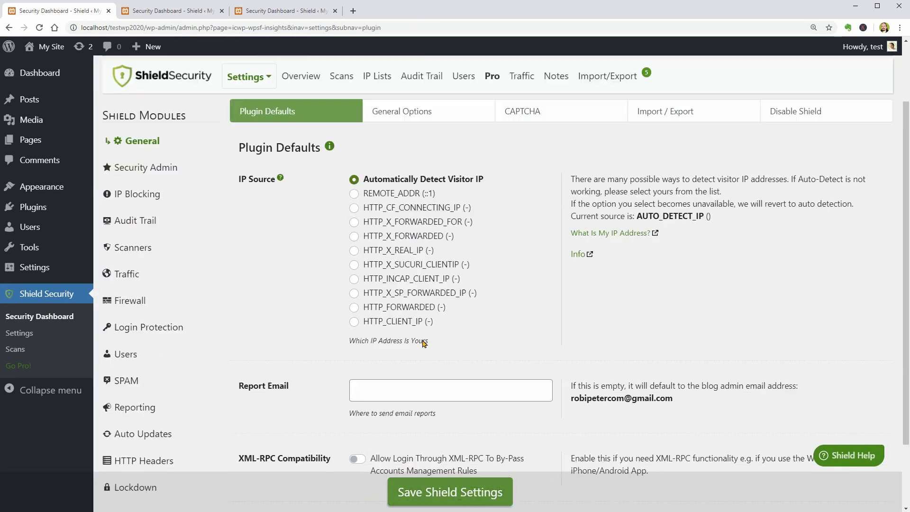
scroll(424, 344, up, 3)
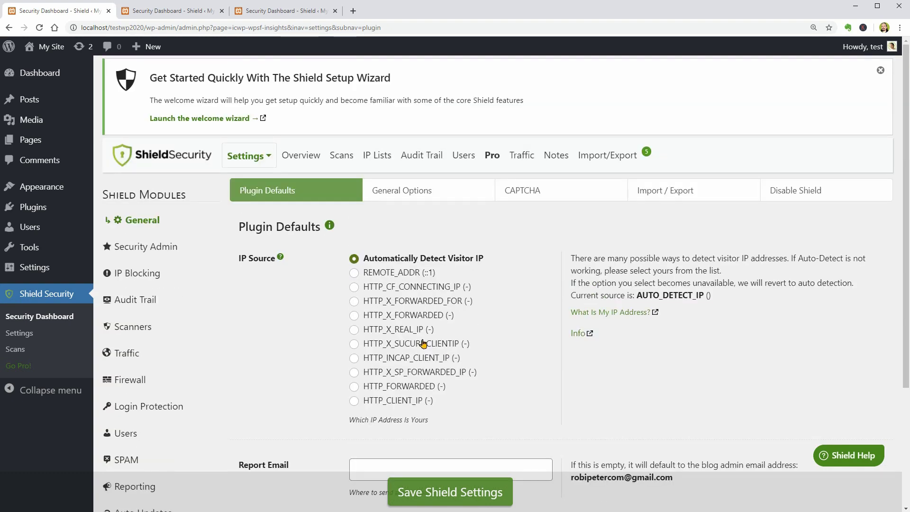
click(172, 159)
scroll(508, 385, down, 5)
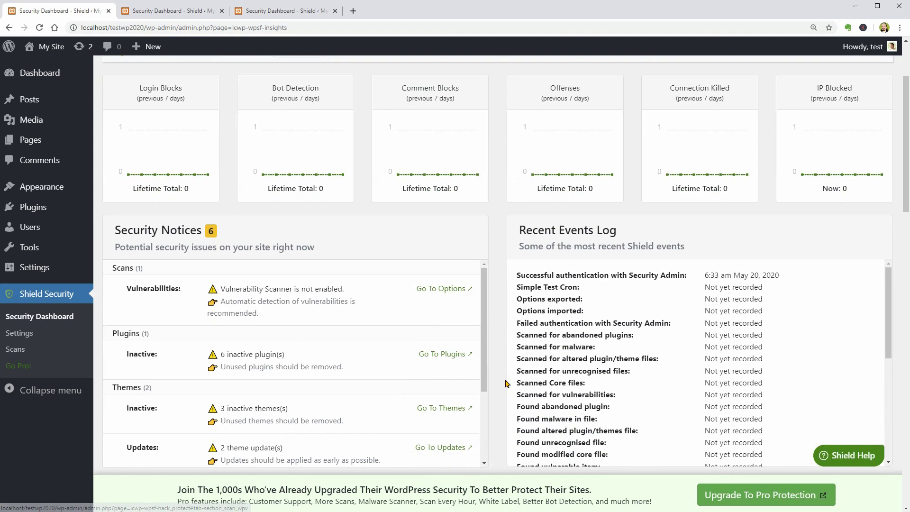
scroll(508, 385, down, 5)
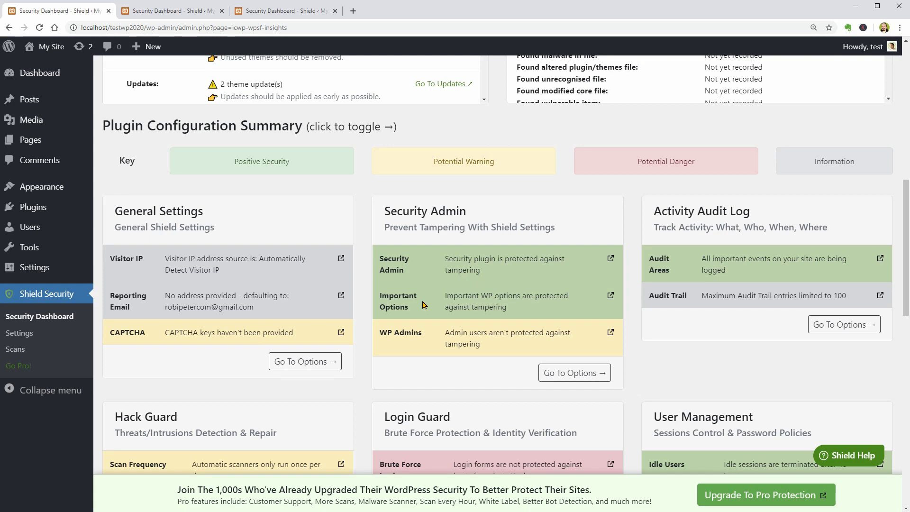
scroll(425, 305, down, 2)
scroll(425, 285, up, 1)
click(710, 117)
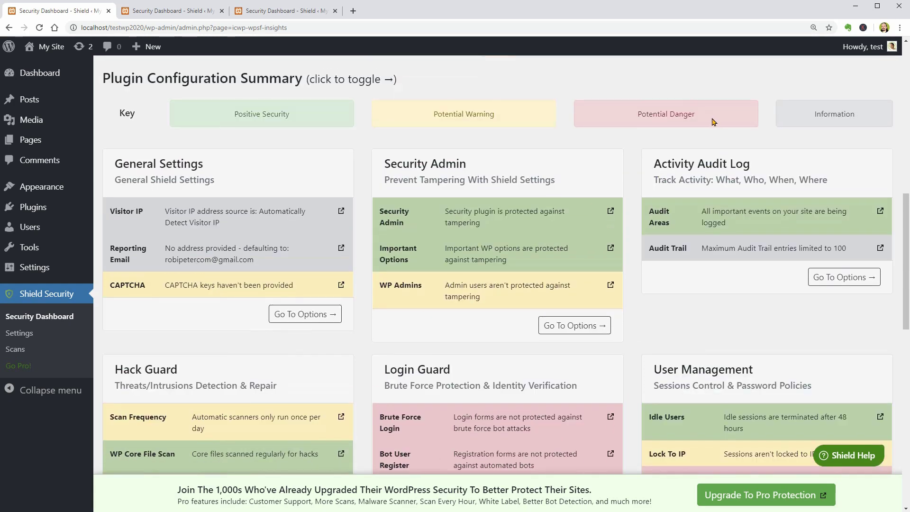
triple_click(659, 115)
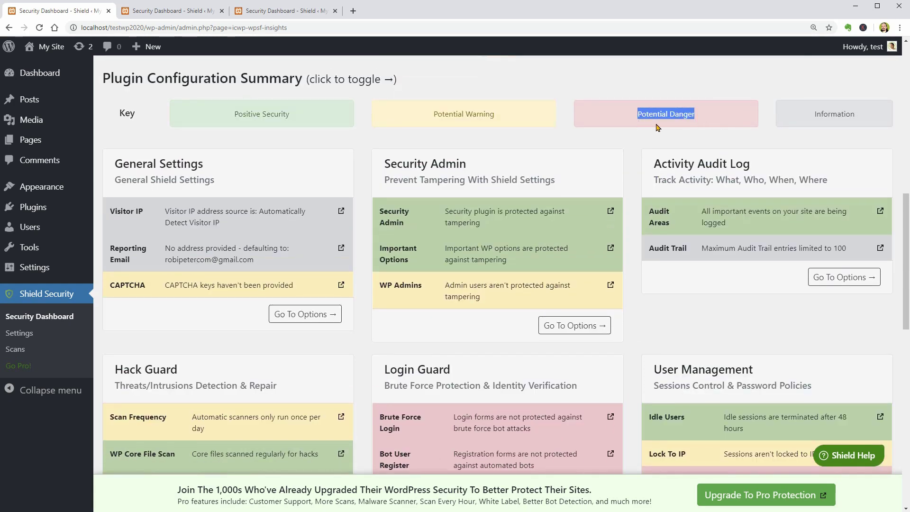
scroll(619, 344, down, 3)
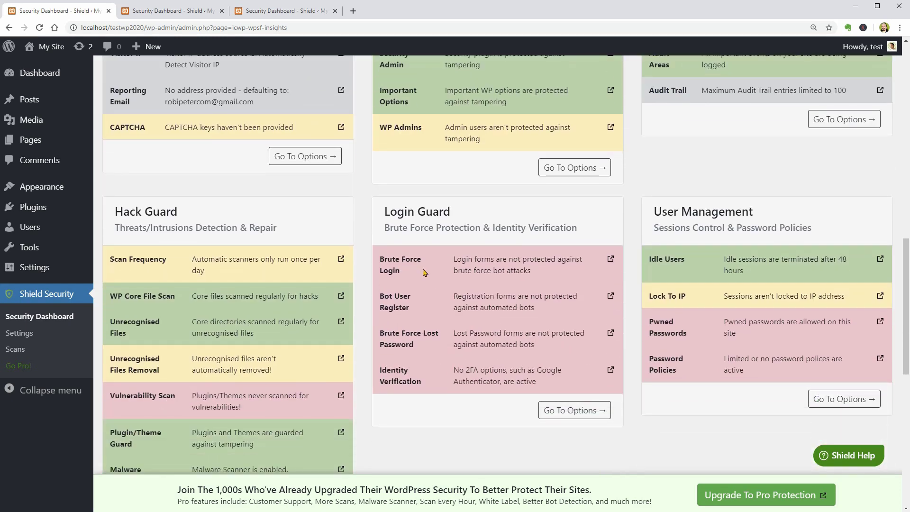
scroll(424, 275, down, 1)
scroll(424, 275, down, 1)
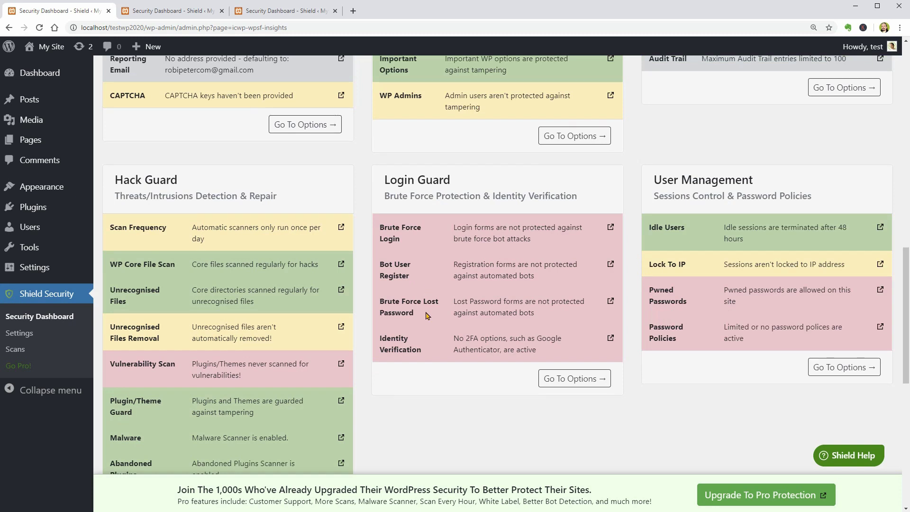
scroll(428, 315, down, 2)
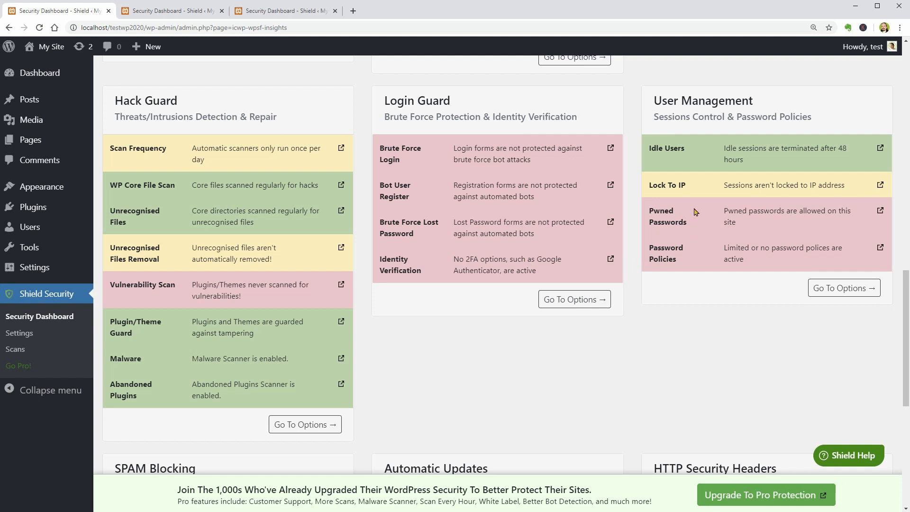
scroll(694, 294, down, 1)
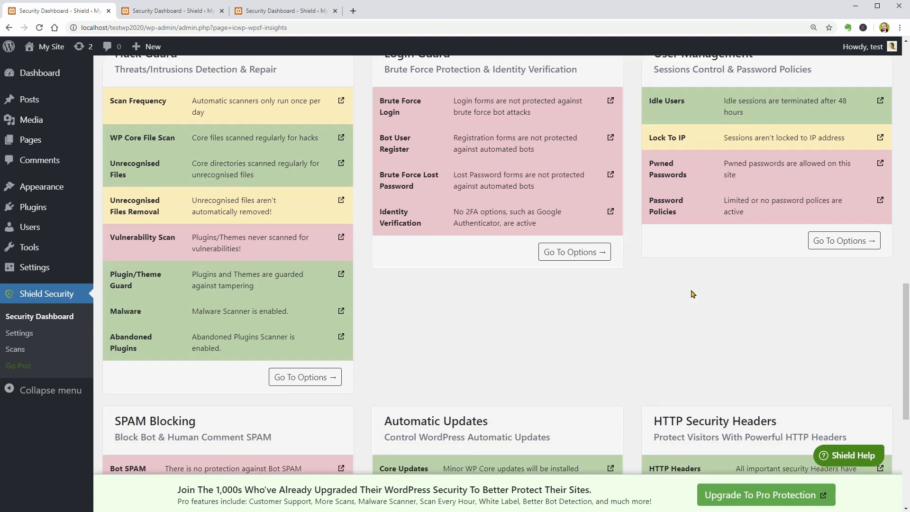
scroll(694, 294, down, 1)
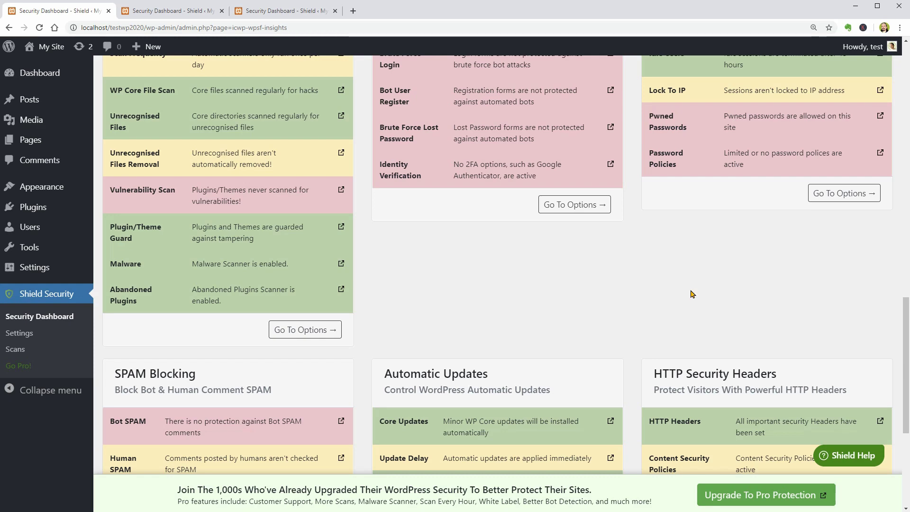
scroll(693, 297, up, 1)
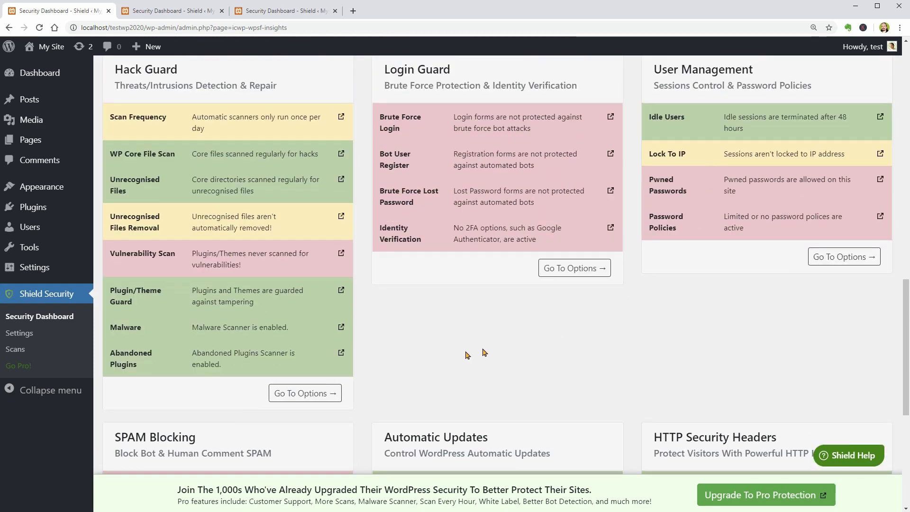
scroll(304, 376, down, 3)
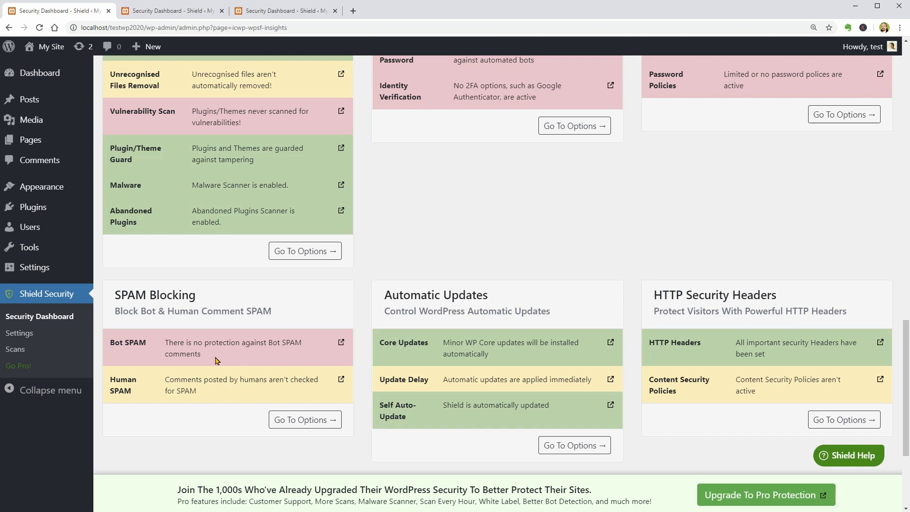
scroll(215, 361, down, 3)
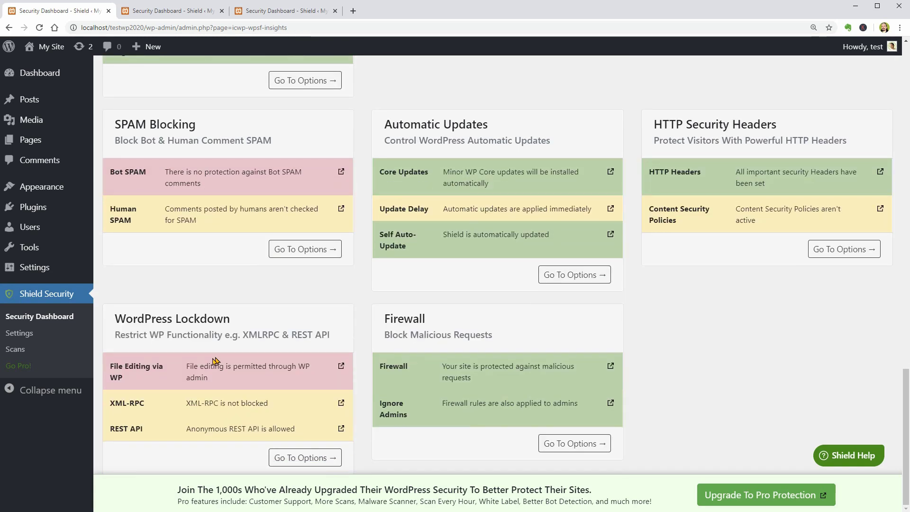
drag(225, 376, 194, 365)
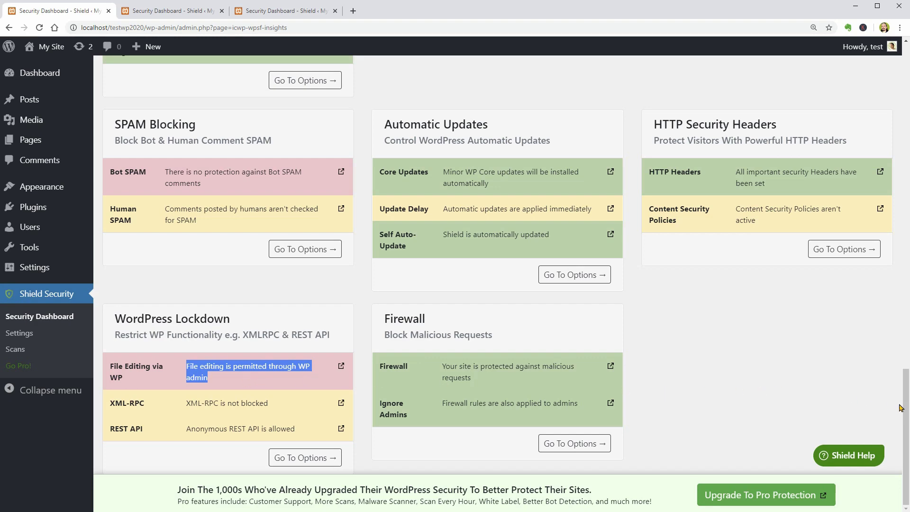
drag(905, 409, 906, 88)
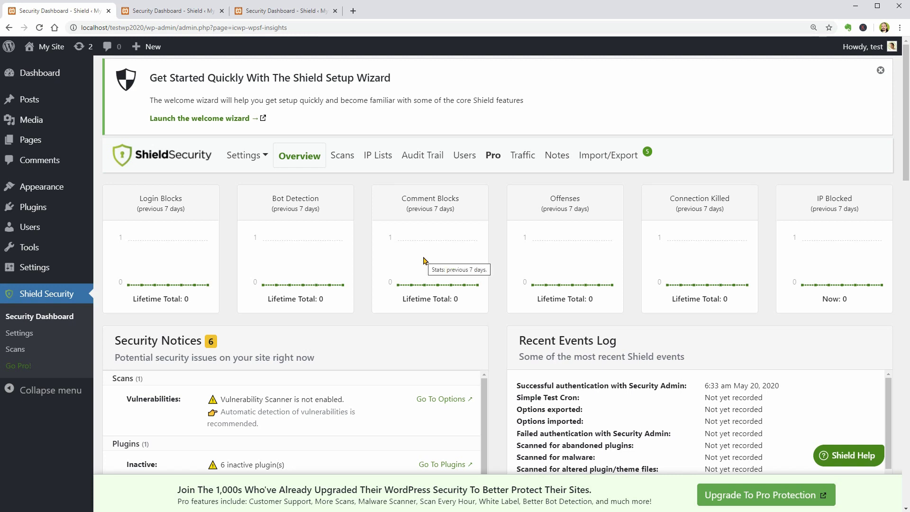
Step: Check the User Sessions list, then view Traffic Watch, which shows no logged requests
click(469, 163)
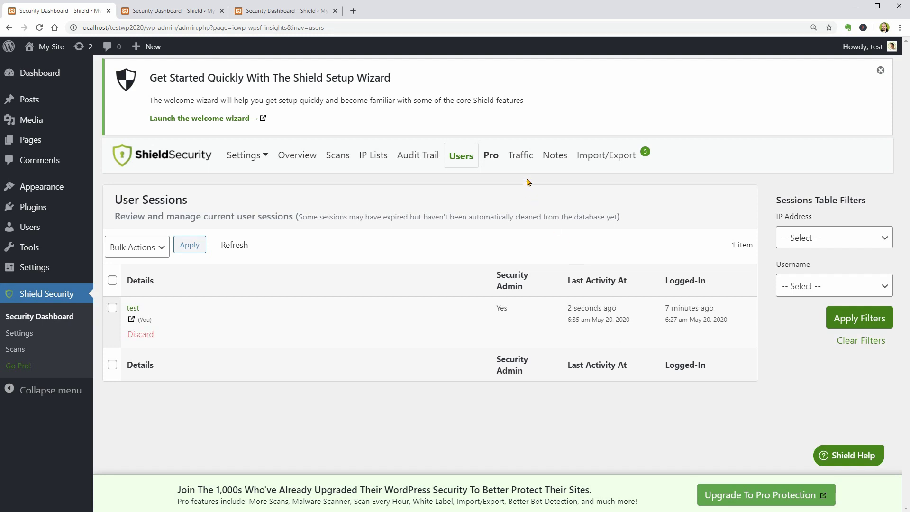
click(525, 159)
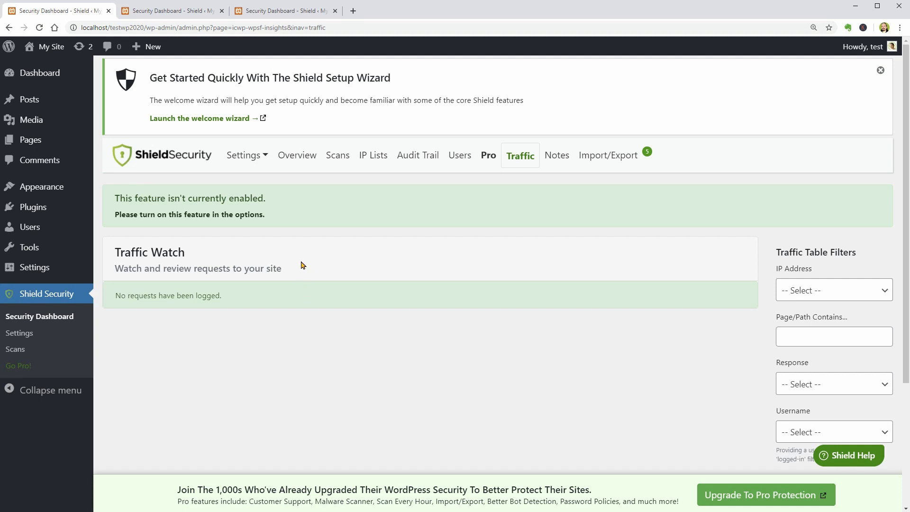
Step: Toggle Enable Traffic Watch Module off and back on, then return to the Overview page
click(226, 217)
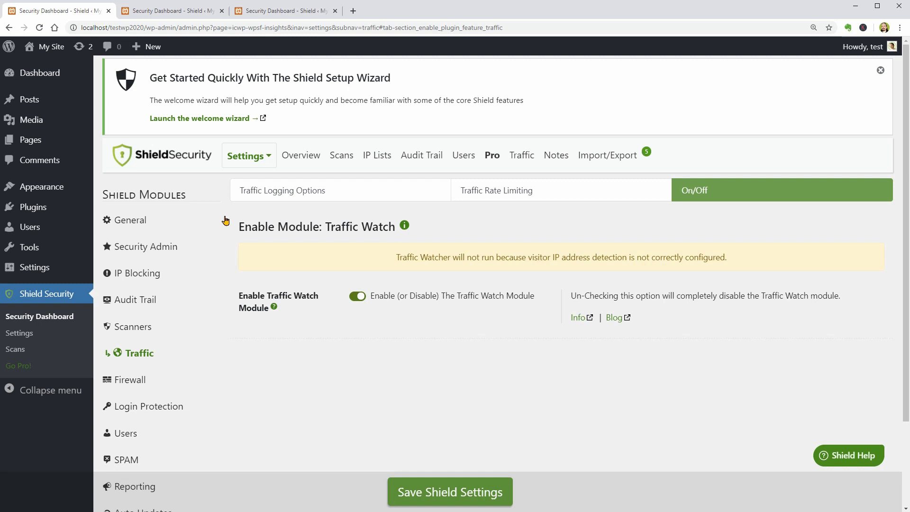
click(359, 303)
click(358, 302)
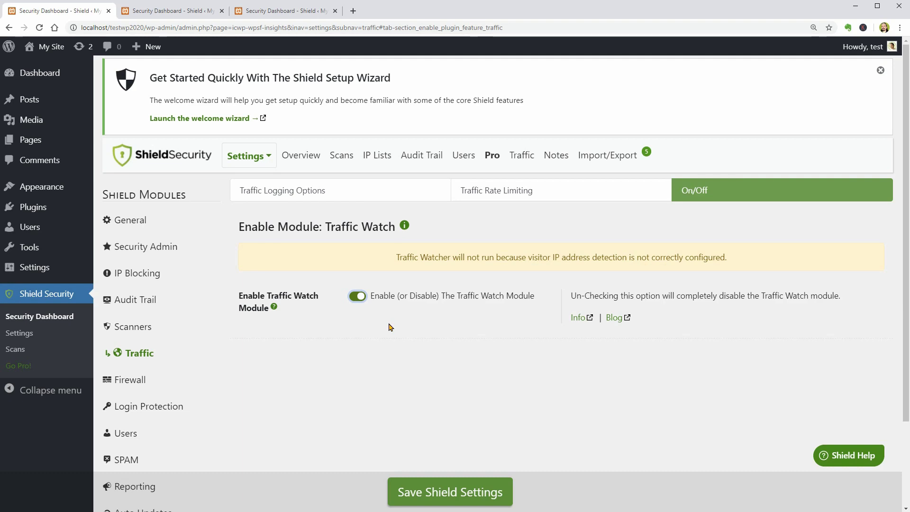
click(301, 157)
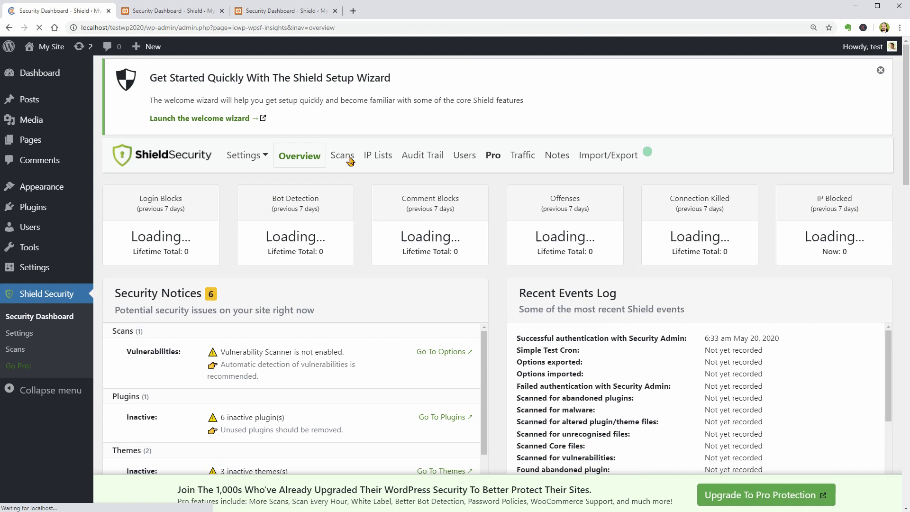
Step: Check the Pro-only Notes section, then view the Hack Guard file scanning and malware settings
click(245, 157)
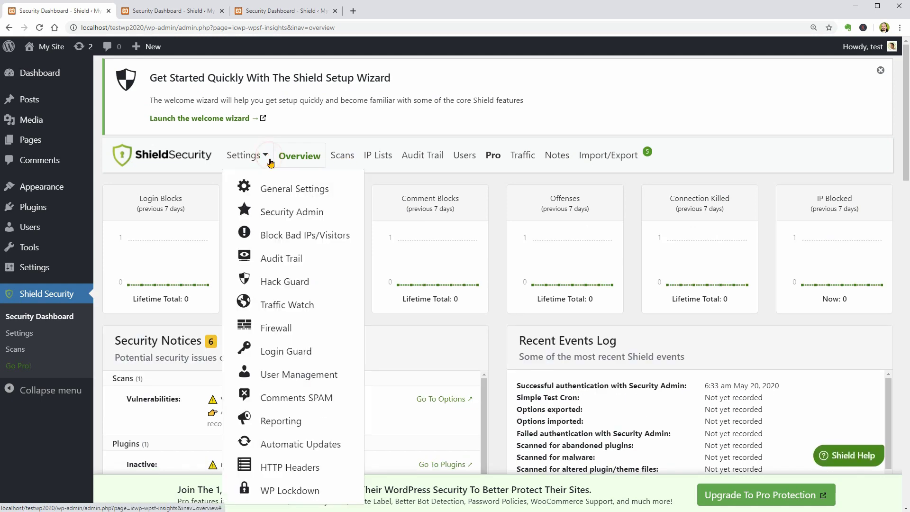
scroll(295, 327, down, 2)
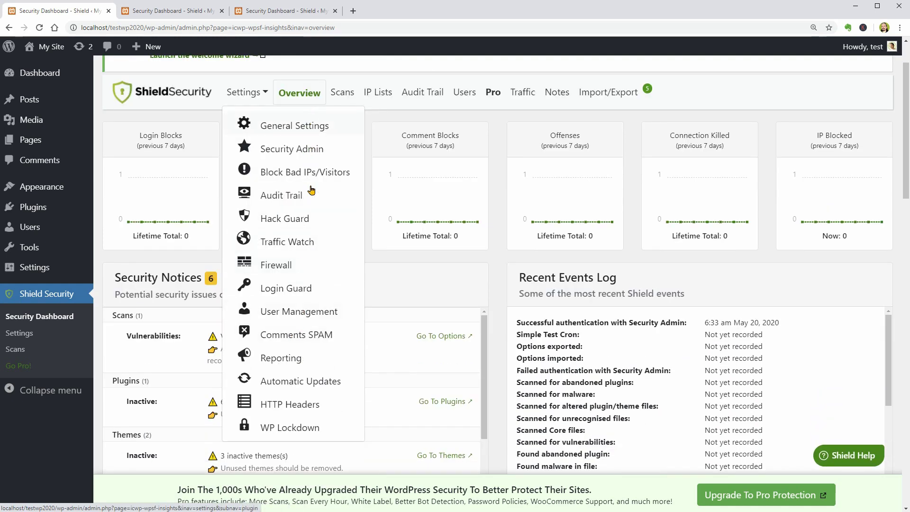
click(319, 425)
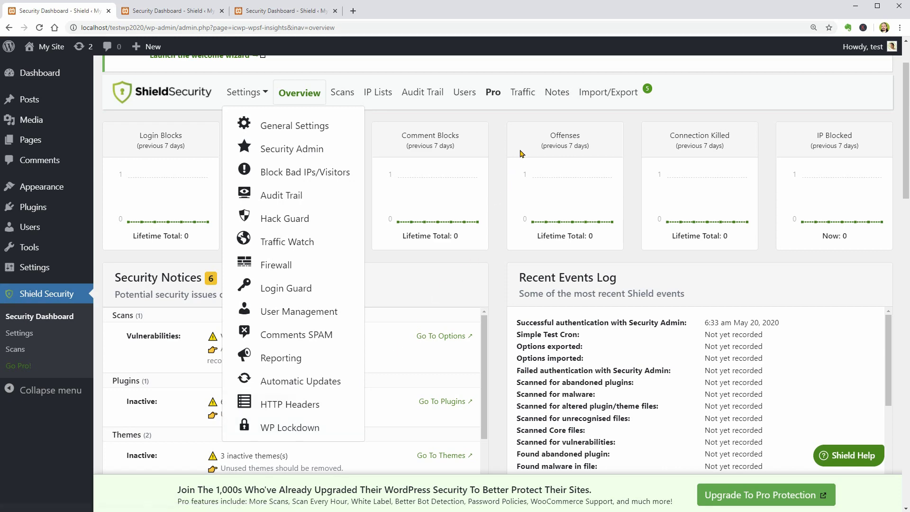
click(557, 92)
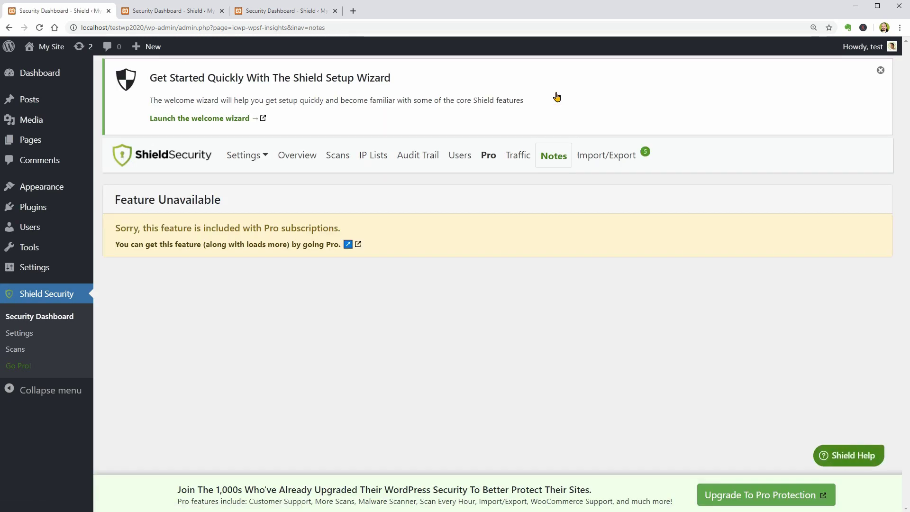
click(265, 162)
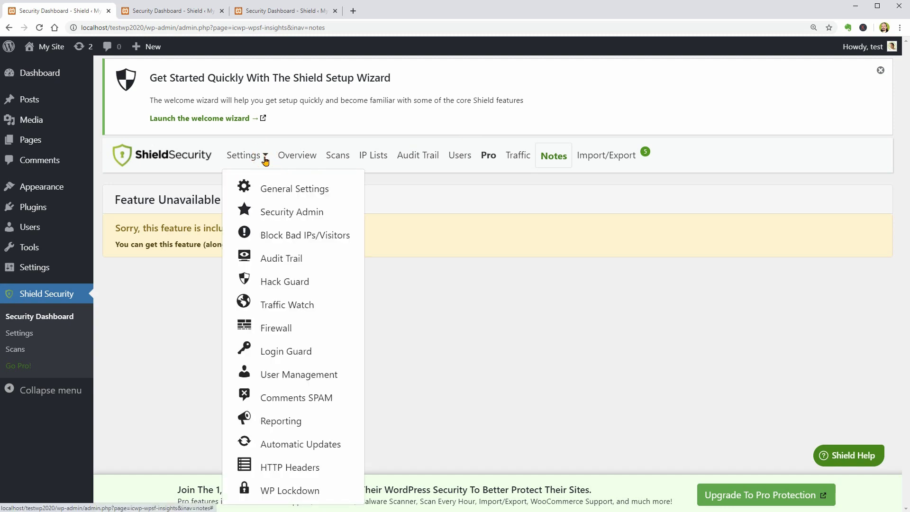
click(288, 282)
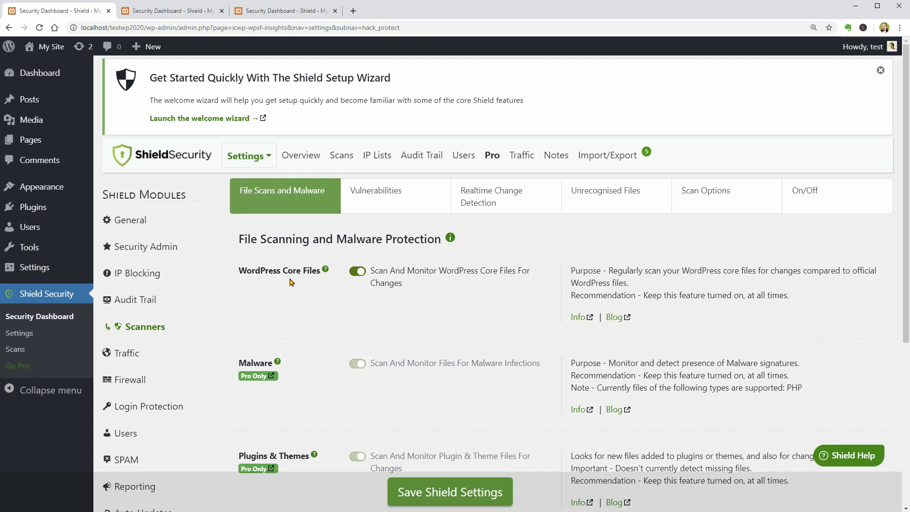
Step: Check the Firewall module's On/Off state and blocking options, then go to Login Guard settings
click(136, 381)
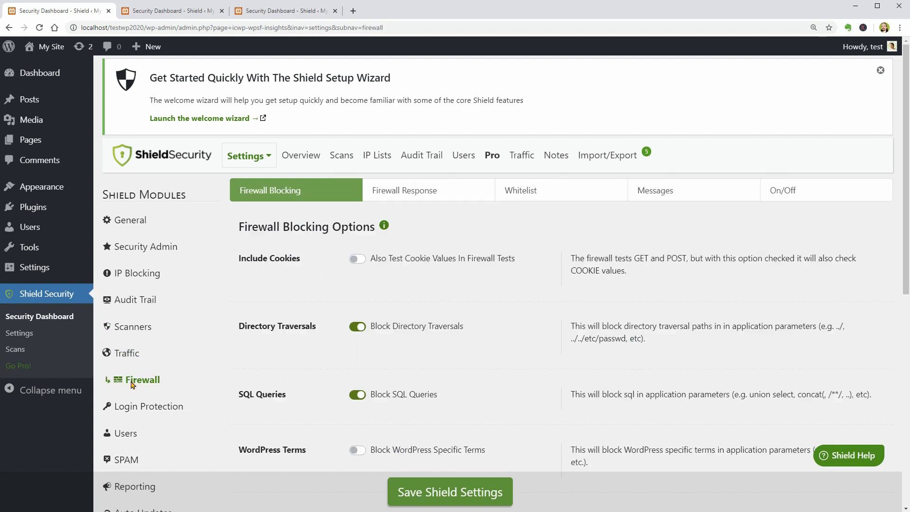
click(805, 193)
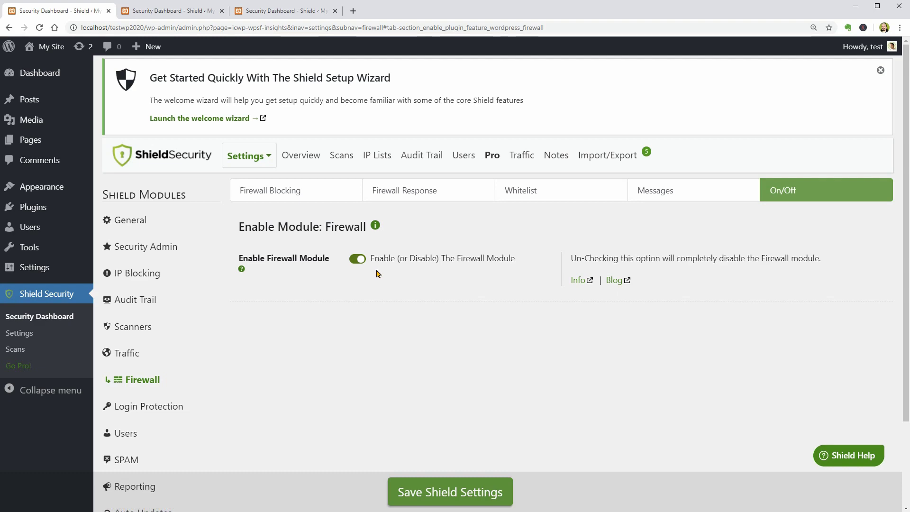
click(315, 192)
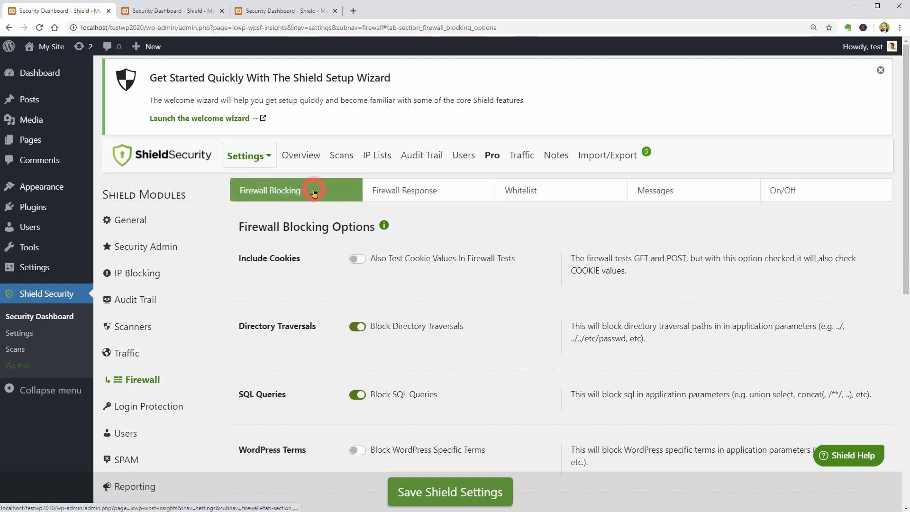
scroll(421, 323, down, 4)
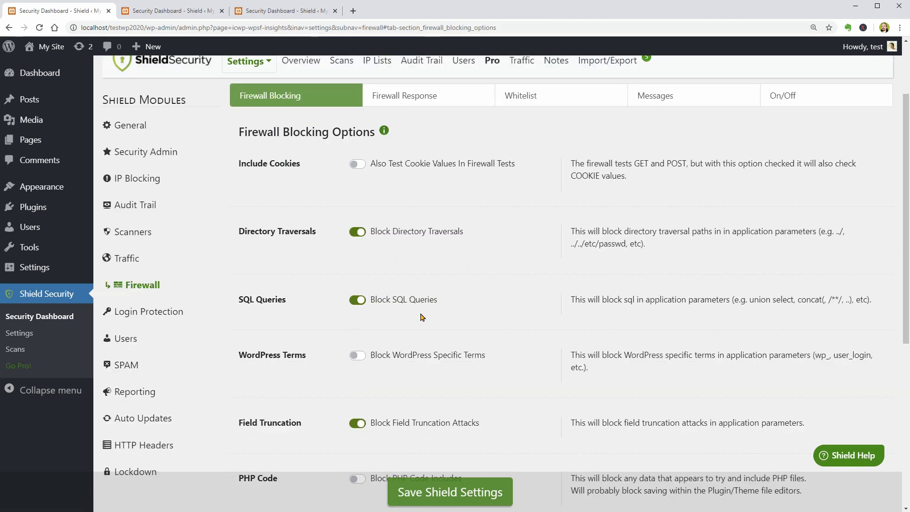
scroll(422, 323, down, 4)
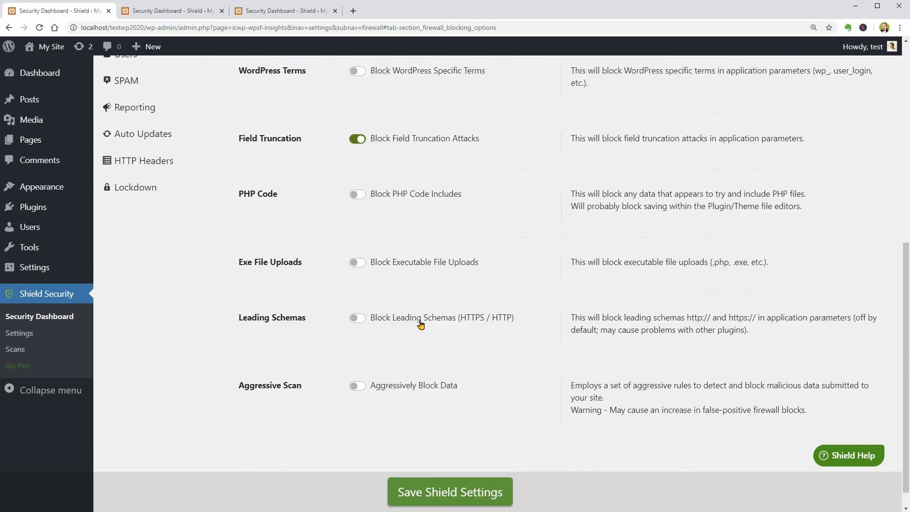
scroll(421, 324, up, 8)
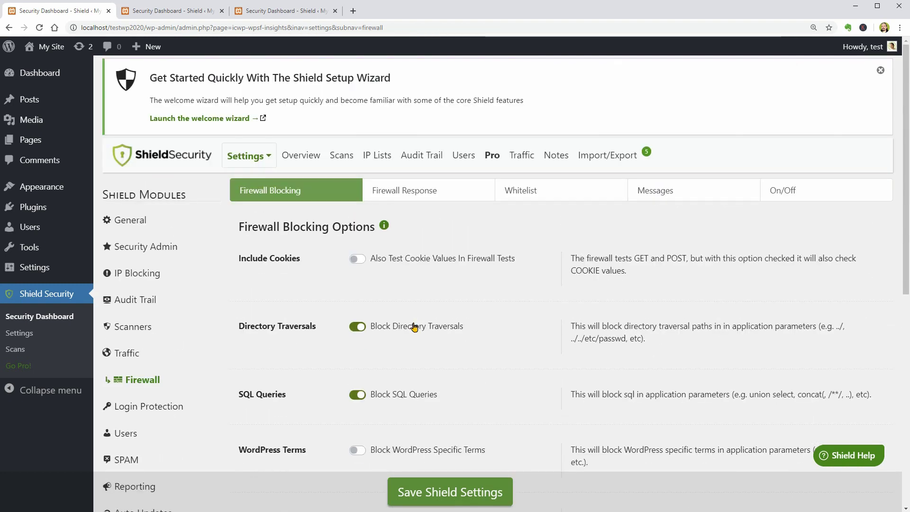
click(259, 157)
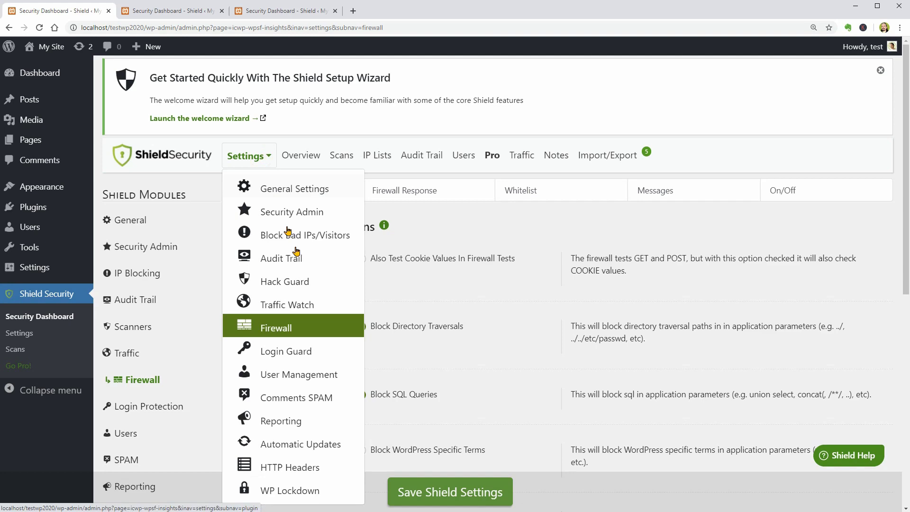
click(300, 356)
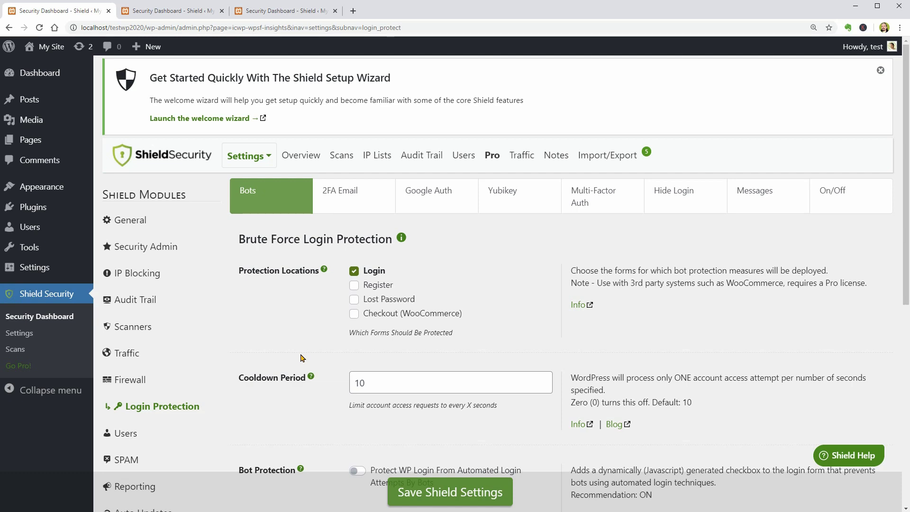
Step: Switch on Enable Google Authenticator in the Google Auth tab and save the Shield settings
scroll(301, 358, down, 6)
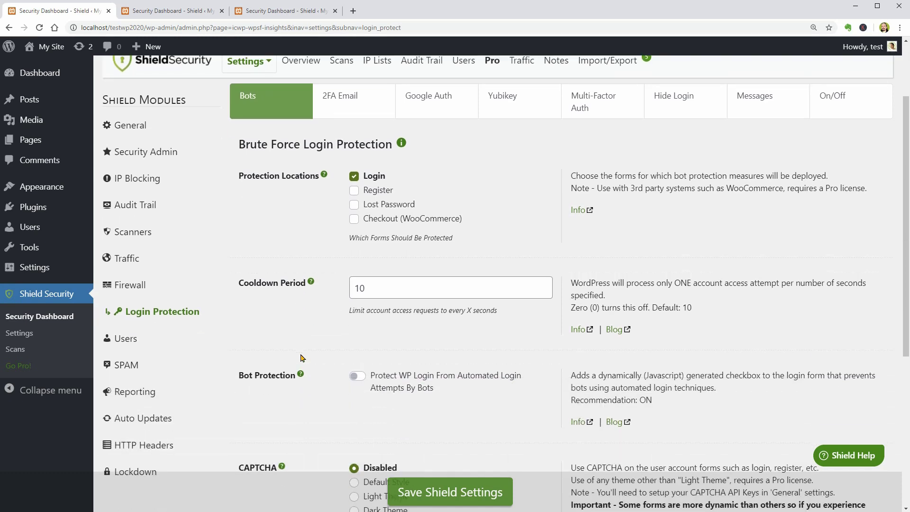
scroll(300, 358, down, 1)
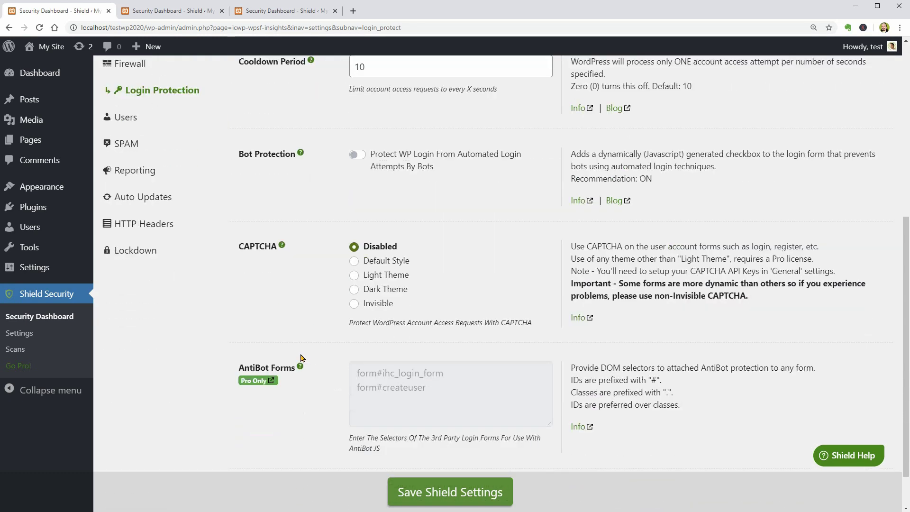
scroll(300, 358, up, 7)
click(434, 196)
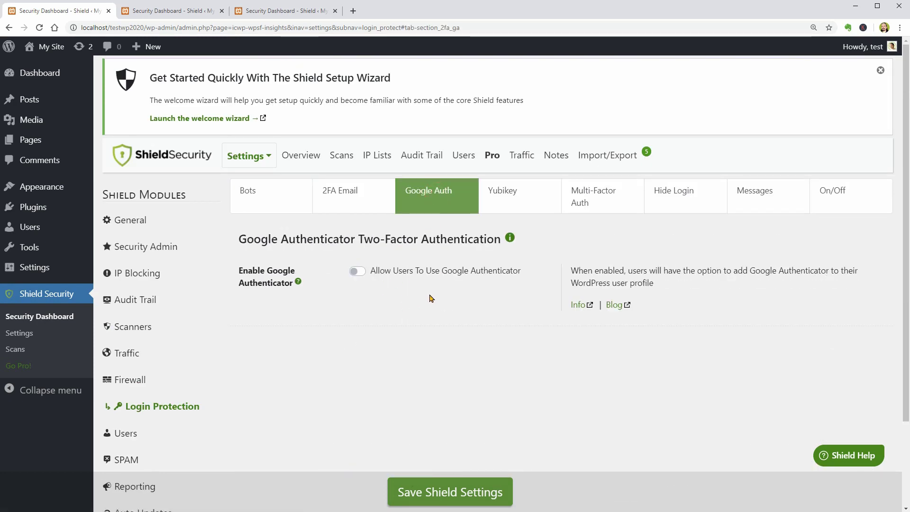
click(358, 275)
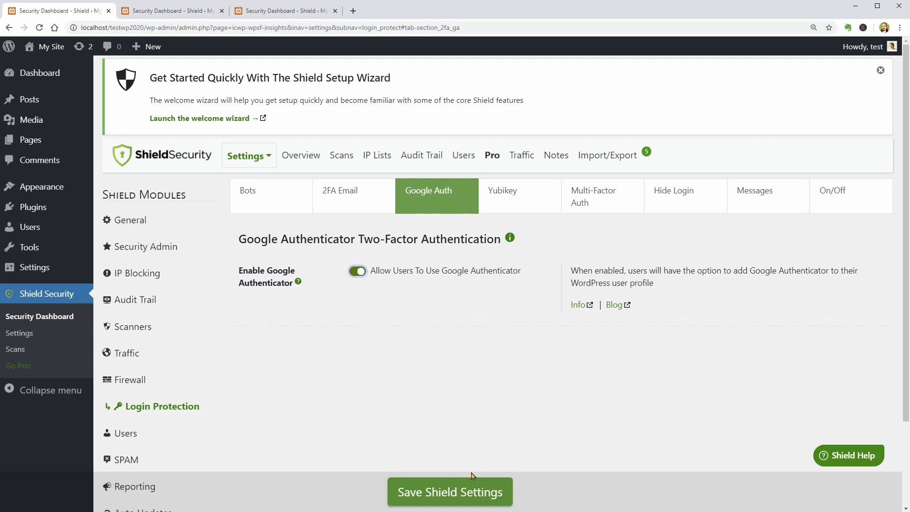
click(465, 492)
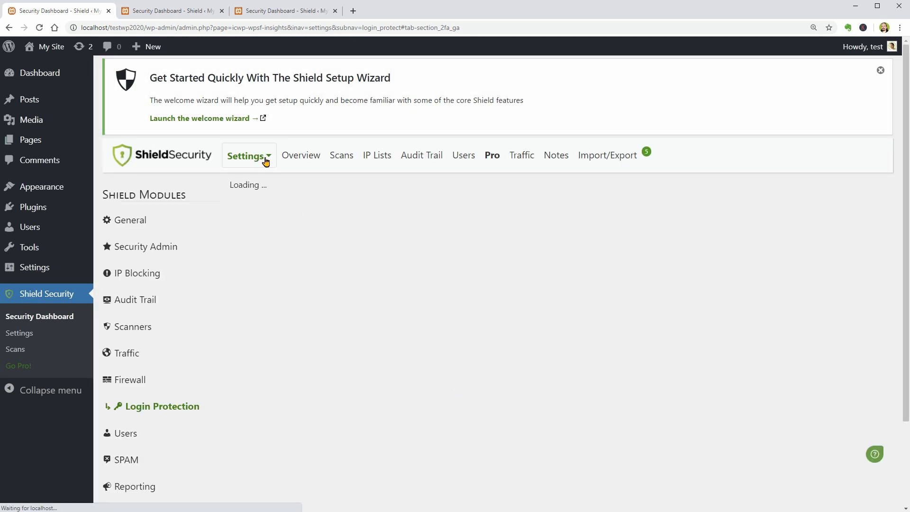
Step: In Automatic Updates, switch on auto-updates for all plugins and for themes
click(261, 158)
click(289, 447)
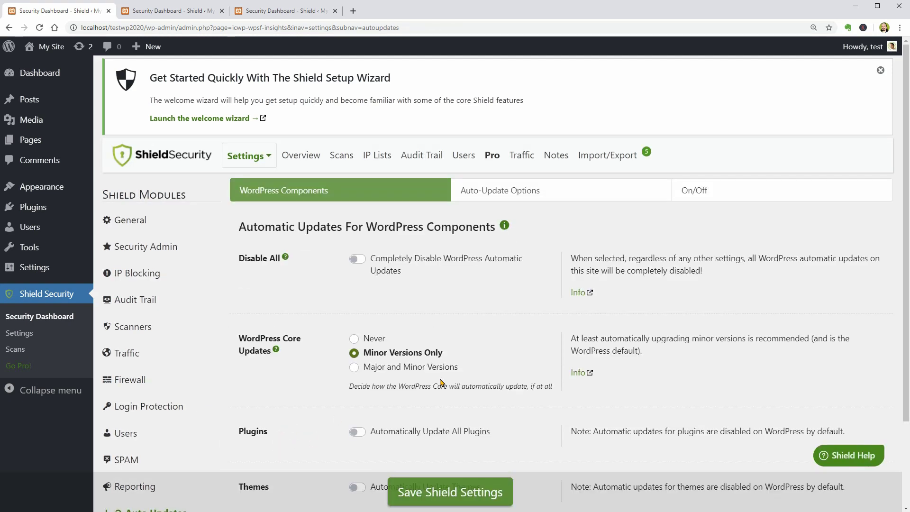
scroll(441, 382, down, 2)
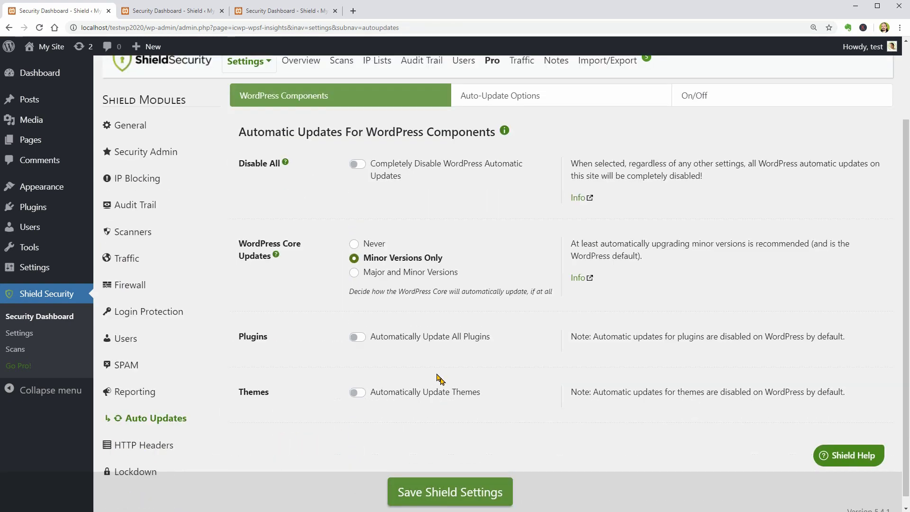
click(356, 337)
click(352, 395)
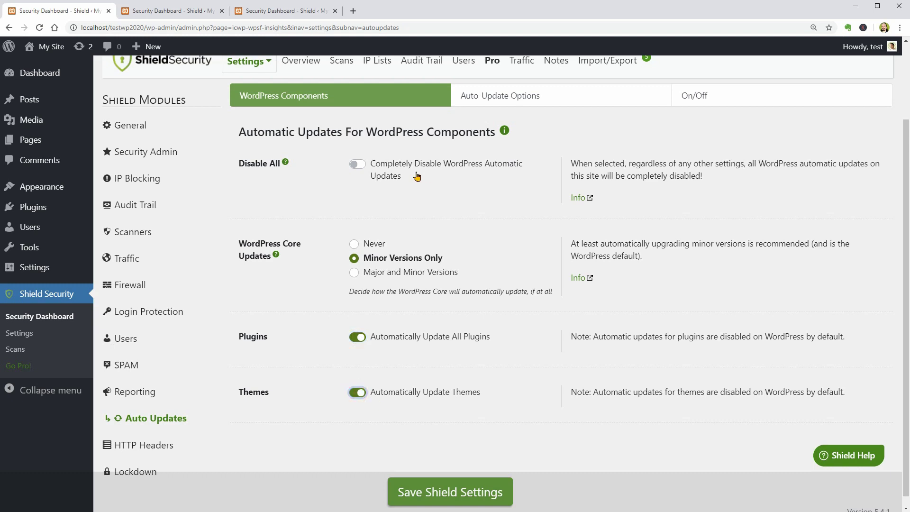
Step: Switch on Disable All so every WordPress automatic update is turned off
click(357, 165)
click(354, 244)
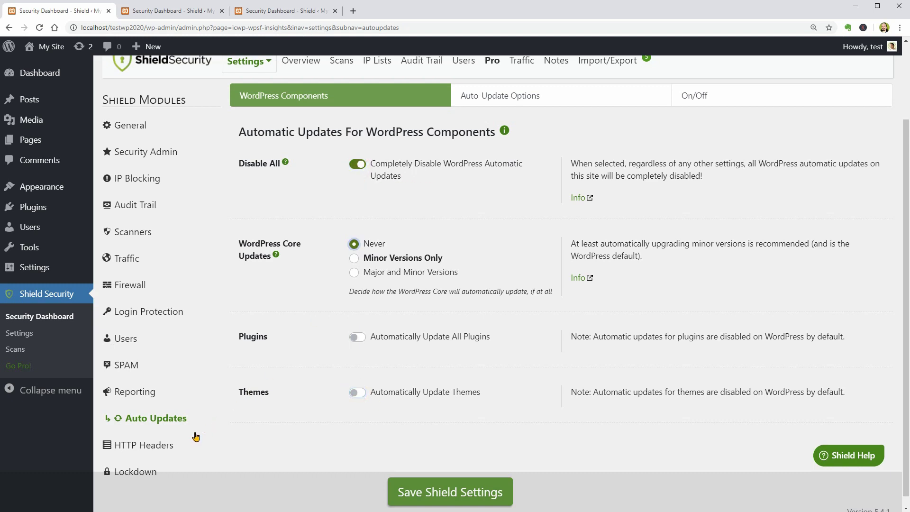
click(161, 445)
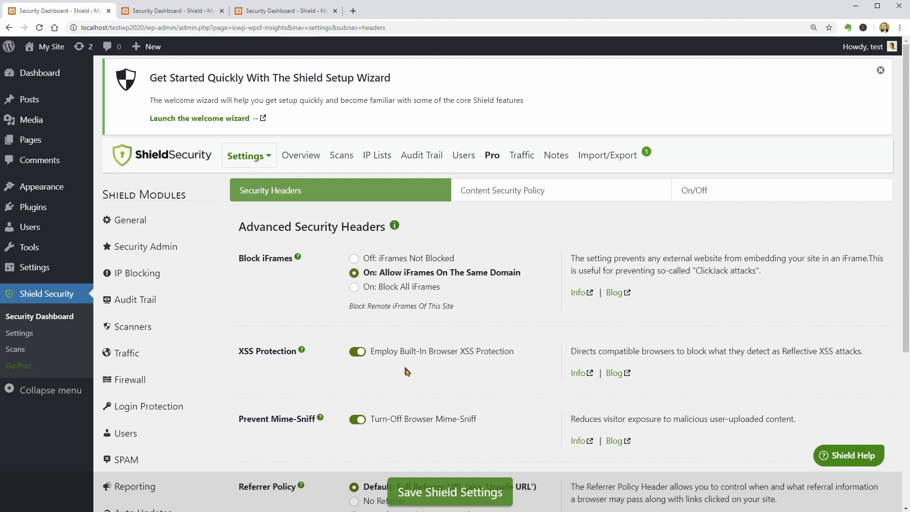
Step: Look through the HTTP Headers Content Security Policy, On/Off and Security Headers tabs
scroll(407, 371, down, 2)
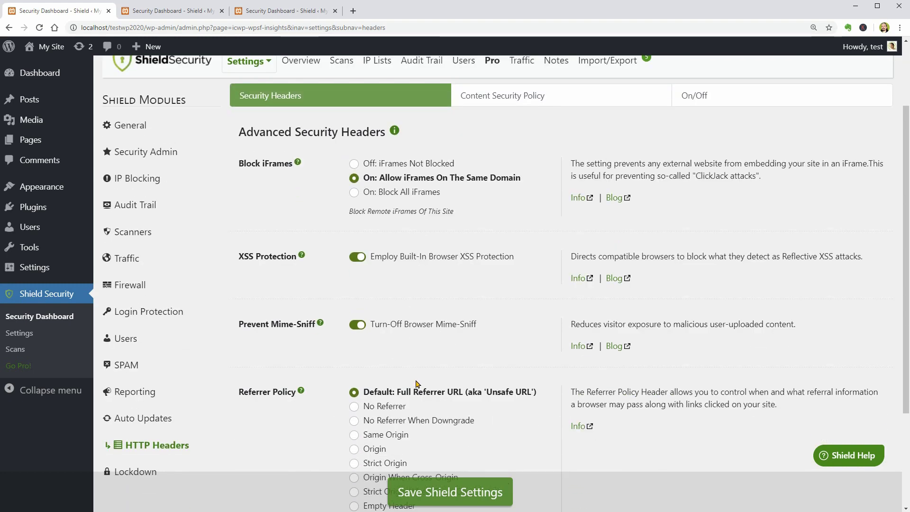
scroll(417, 384, down, 2)
scroll(417, 387, up, 3)
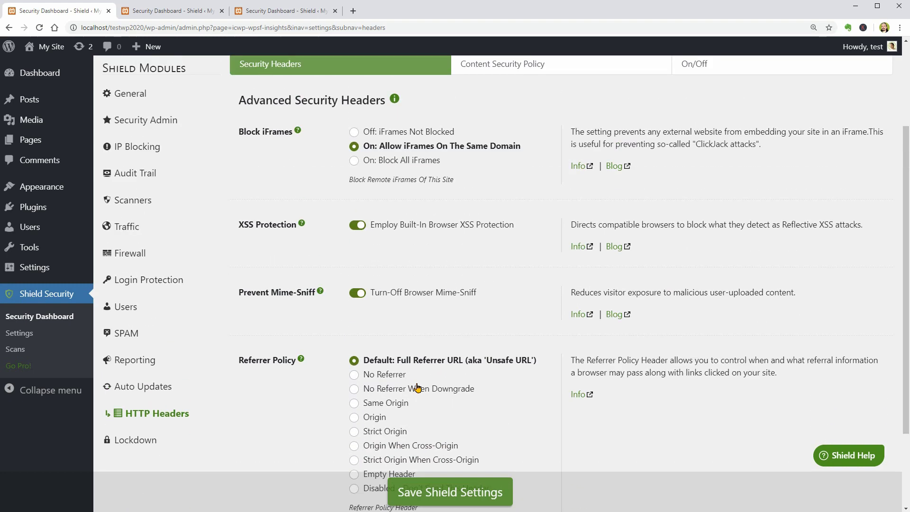
click(515, 129)
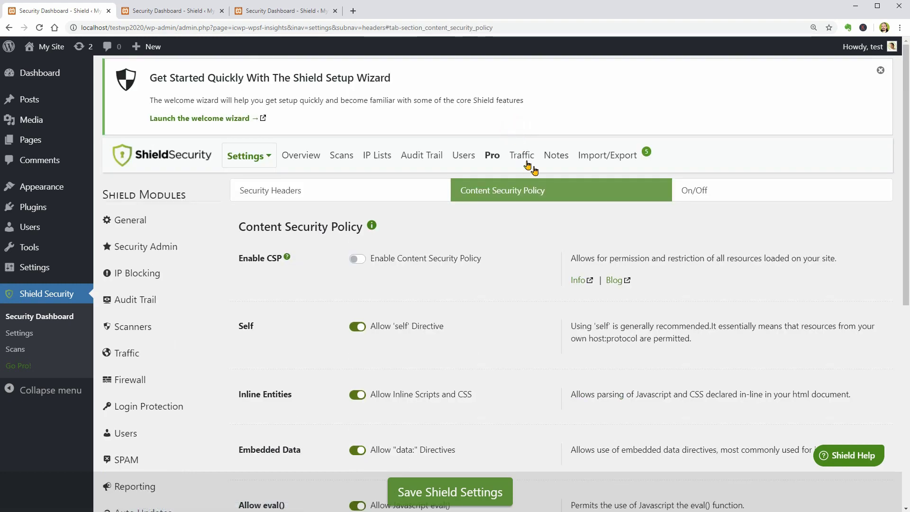
click(707, 189)
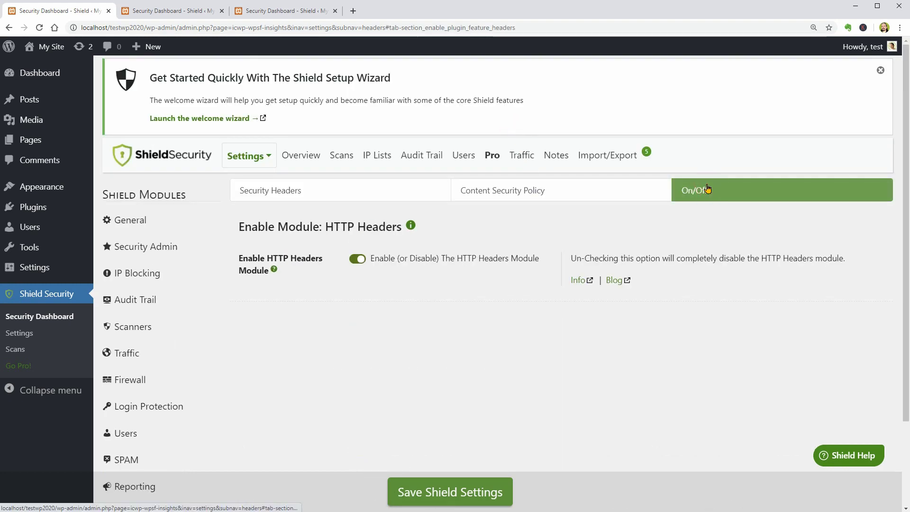
click(595, 196)
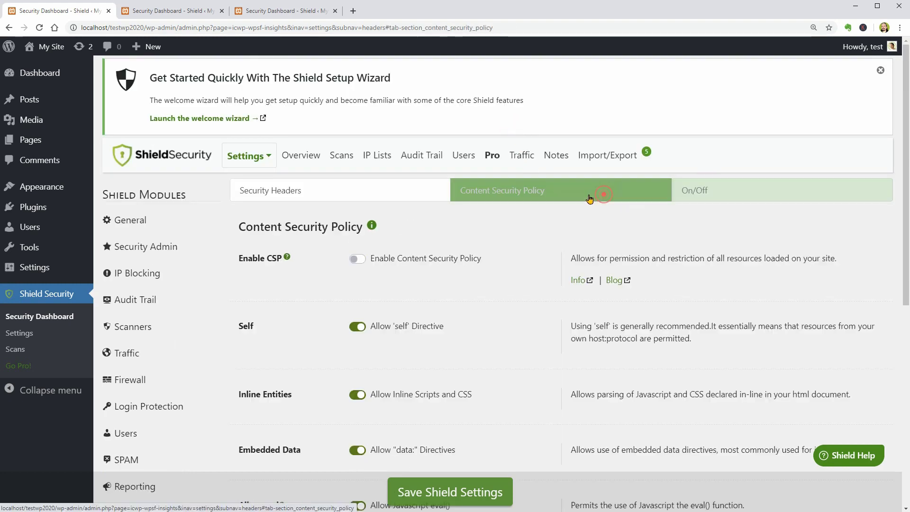
click(411, 199)
scroll(412, 198, down, 3)
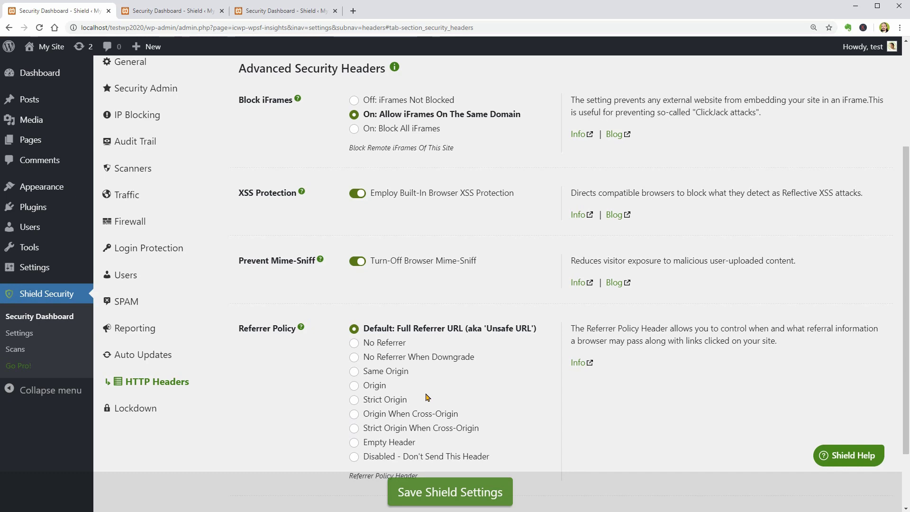
scroll(427, 397, up, 3)
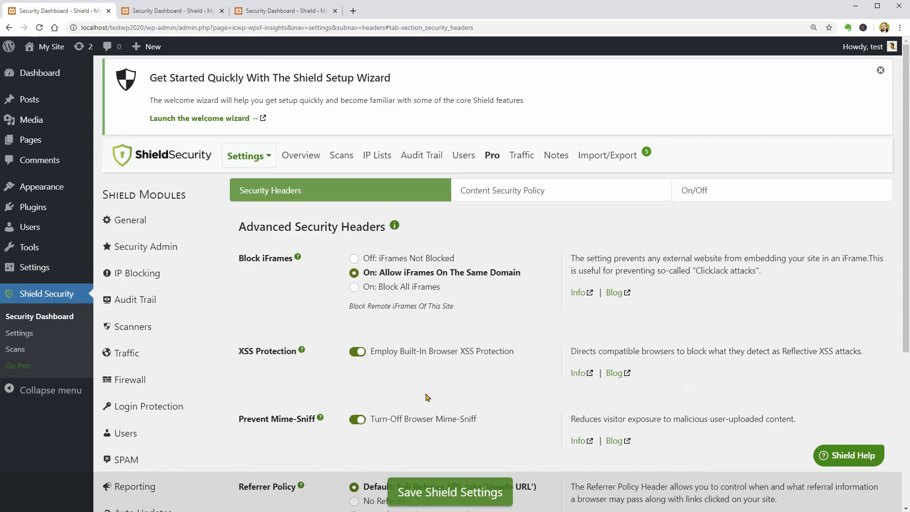
Step: Open the General module settings and enter an address in the Report Email field
click(136, 222)
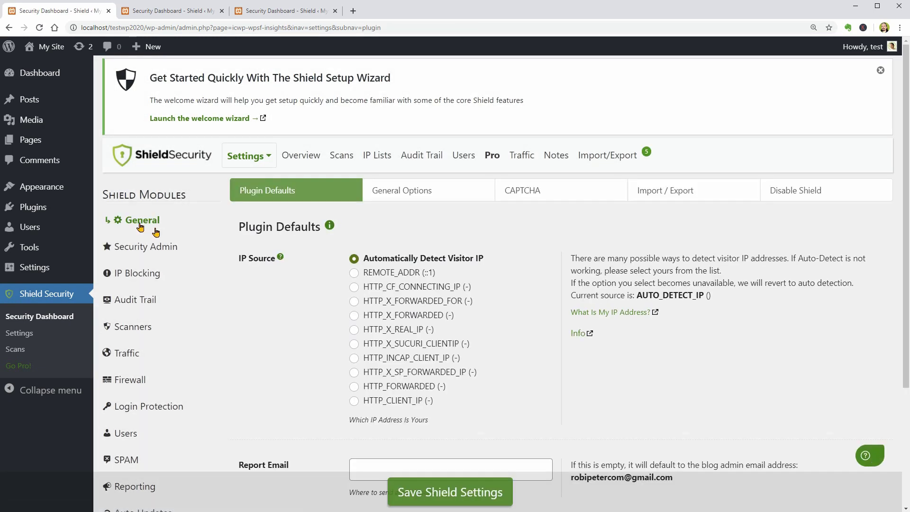
scroll(325, 377, down, 2)
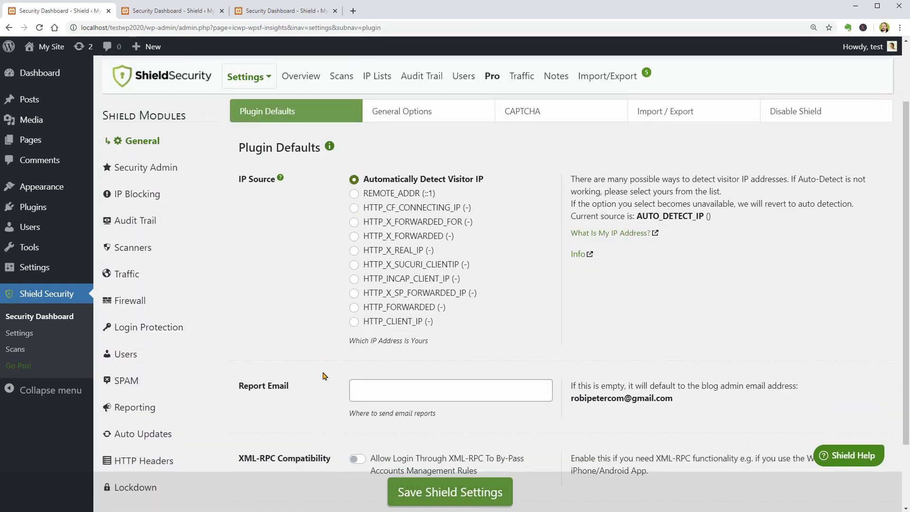
click(362, 384)
scroll(375, 392, down, 1)
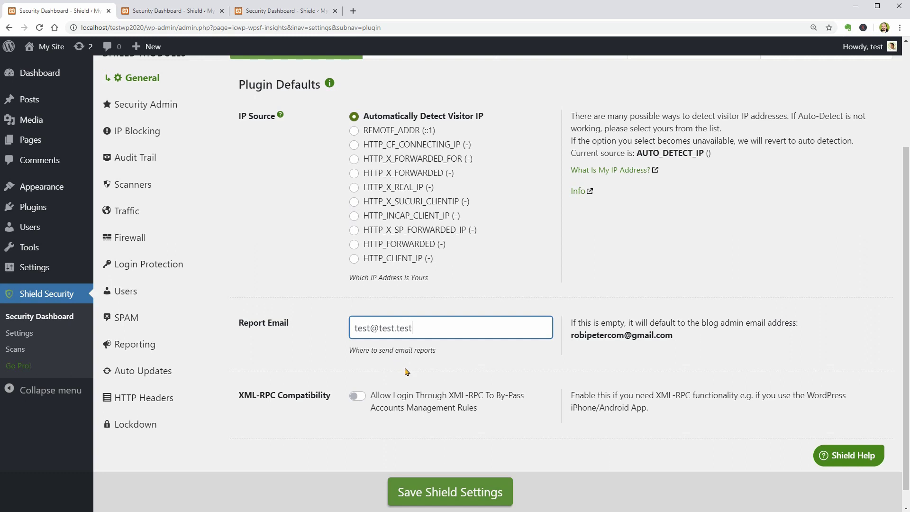
scroll(406, 371, down, 1)
Step: Toggle XML-RPC compatibility on and back off, then empty the Report Email field
click(358, 378)
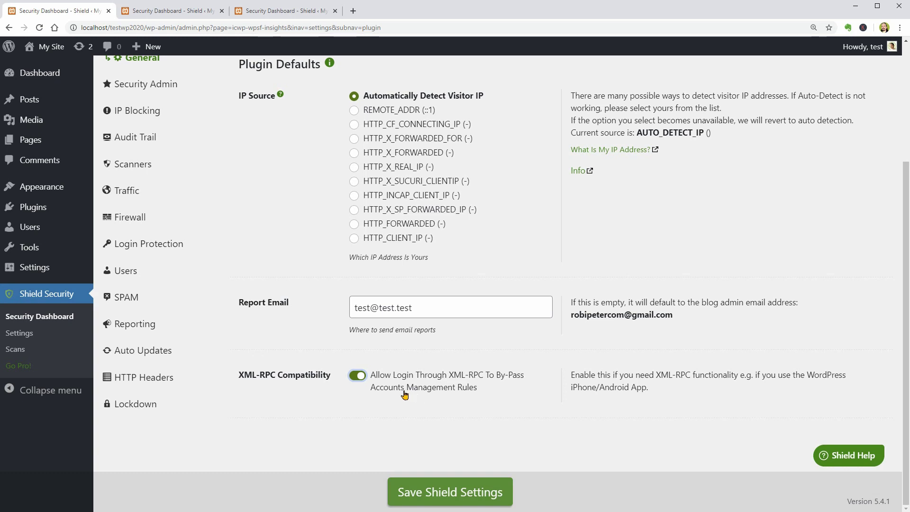
click(358, 375)
triple_click(433, 310)
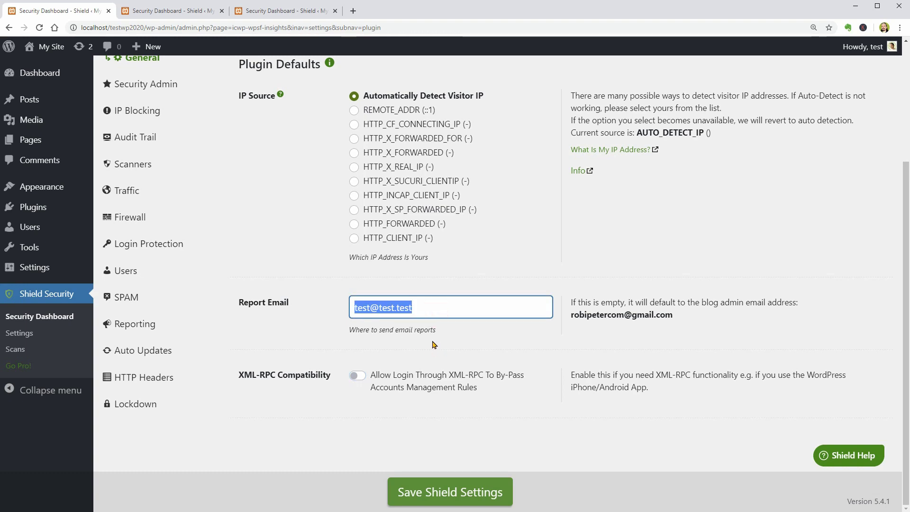
key(BackSpace)
scroll(435, 334, up, 4)
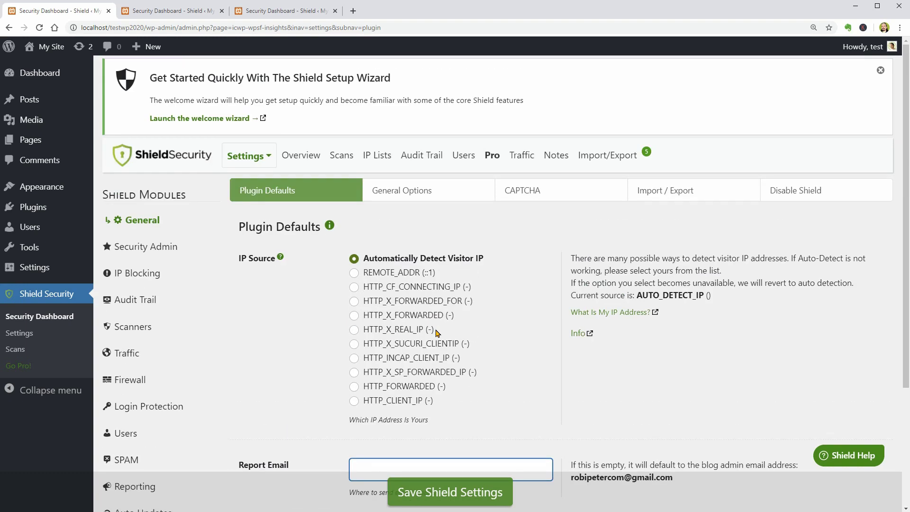
Step: View the General Plugin Options and scroll through the CAPTCHA settings
click(440, 196)
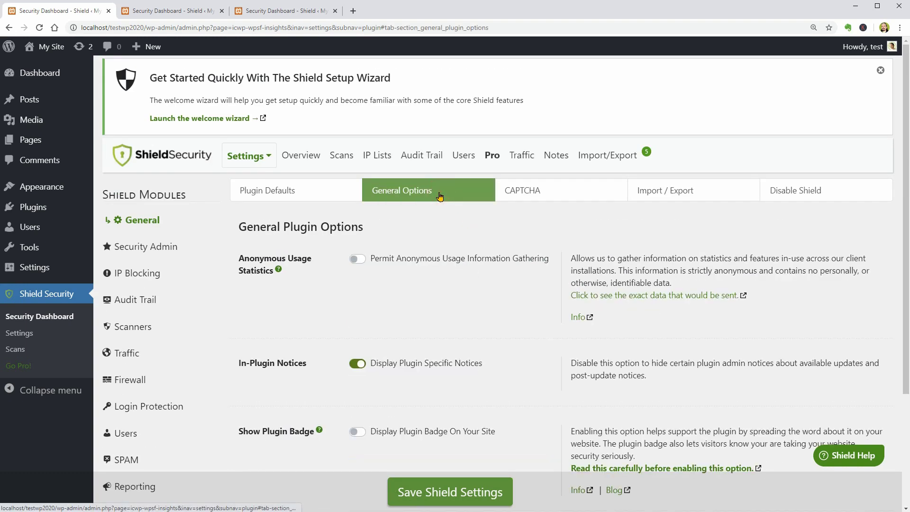
click(555, 199)
scroll(553, 204, down, 3)
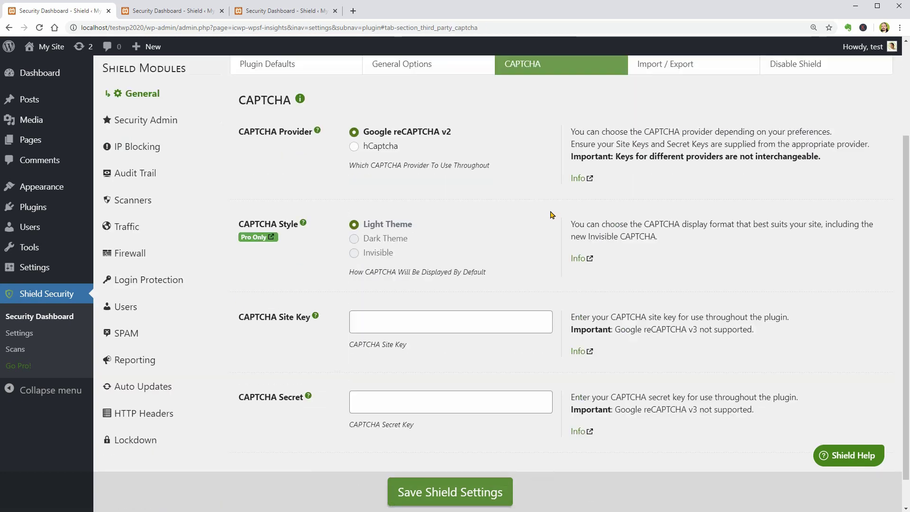
scroll(549, 217, up, 1)
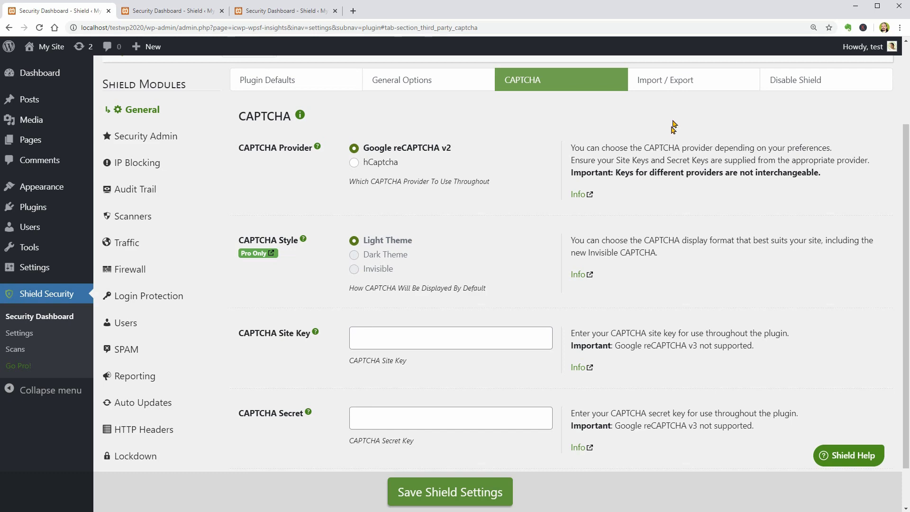
Step: Review the Import / Export options and the global Disable Shield setting
click(674, 87)
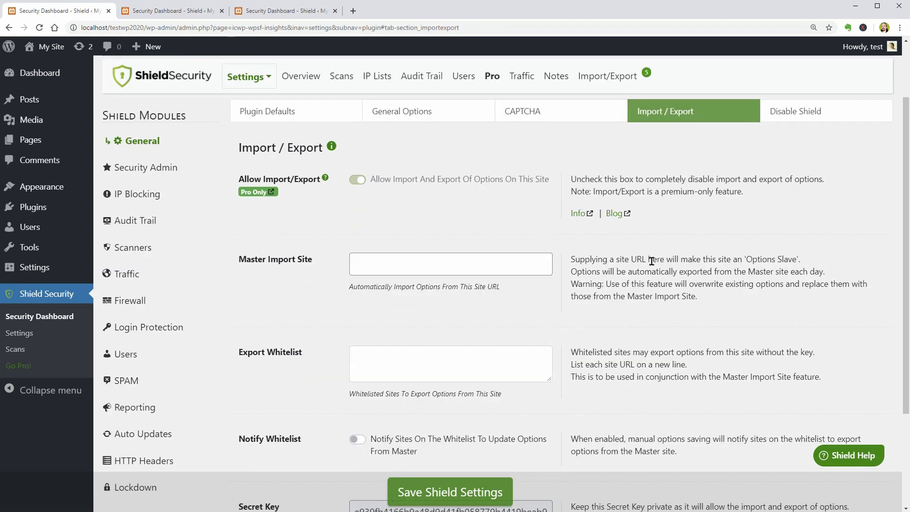
scroll(652, 261, down, 3)
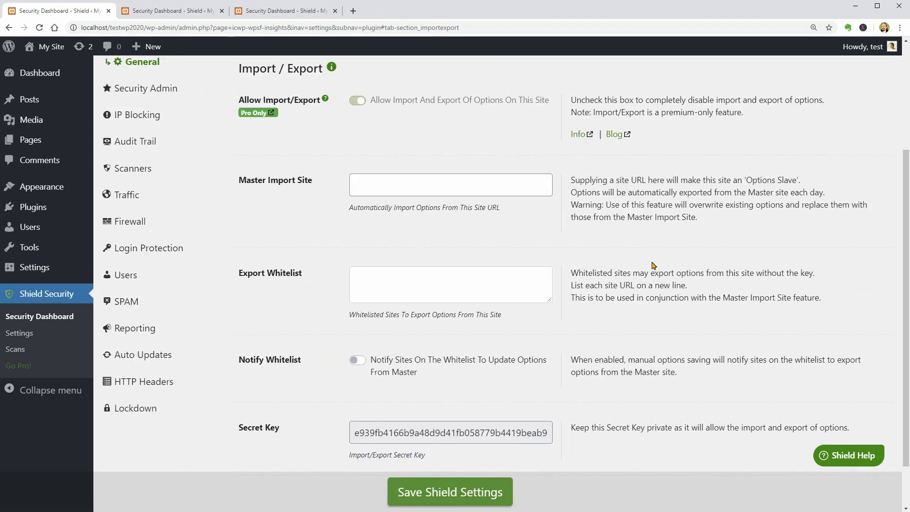
scroll(652, 265, up, 3)
click(806, 119)
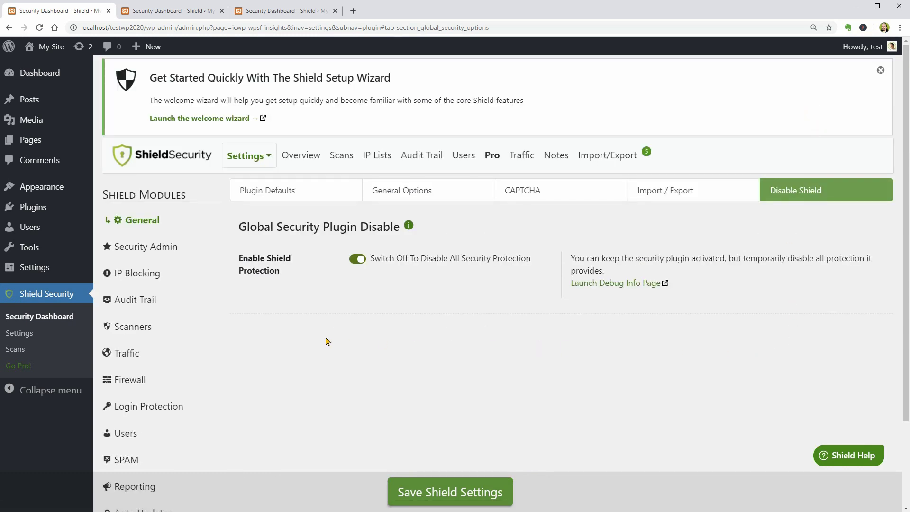
Step: Open Security Admin and view its Access Restriction Zones, White Label and On/Off tabs
click(164, 254)
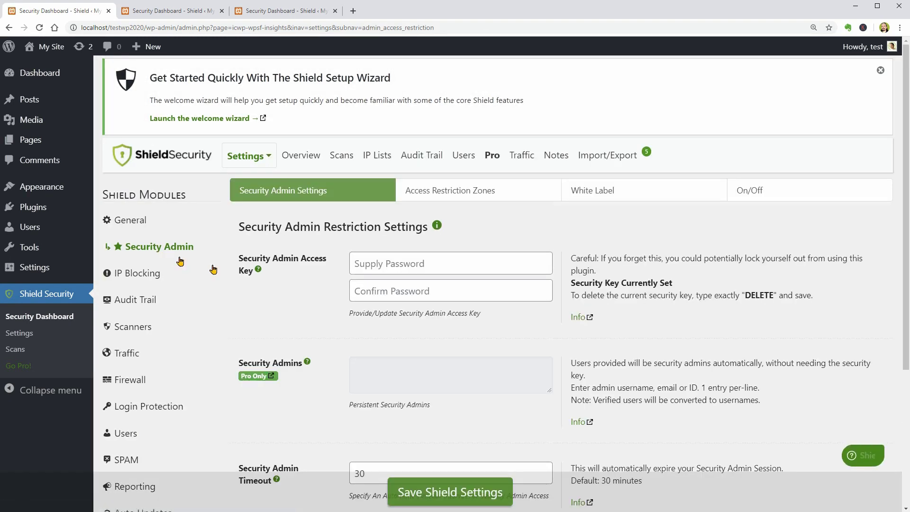
scroll(460, 343, down, 2)
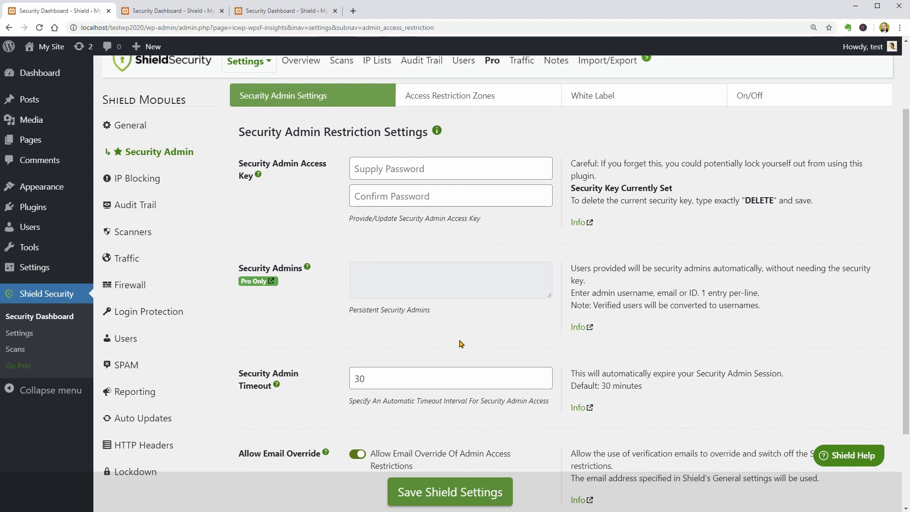
scroll(460, 343, down, 2)
scroll(460, 343, up, 5)
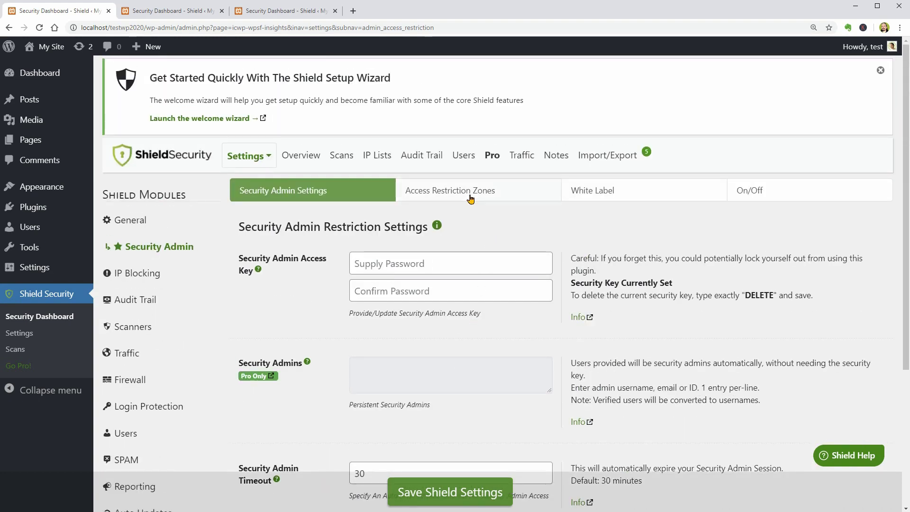
click(471, 199)
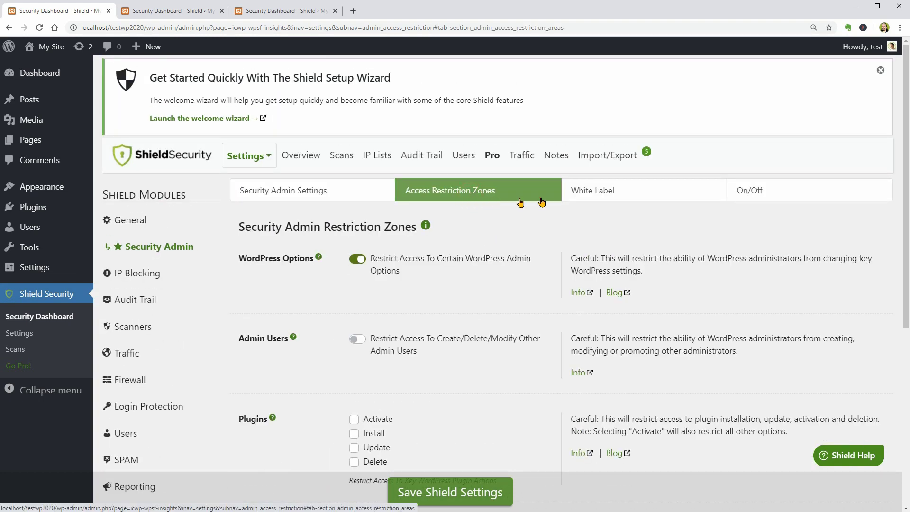
click(602, 196)
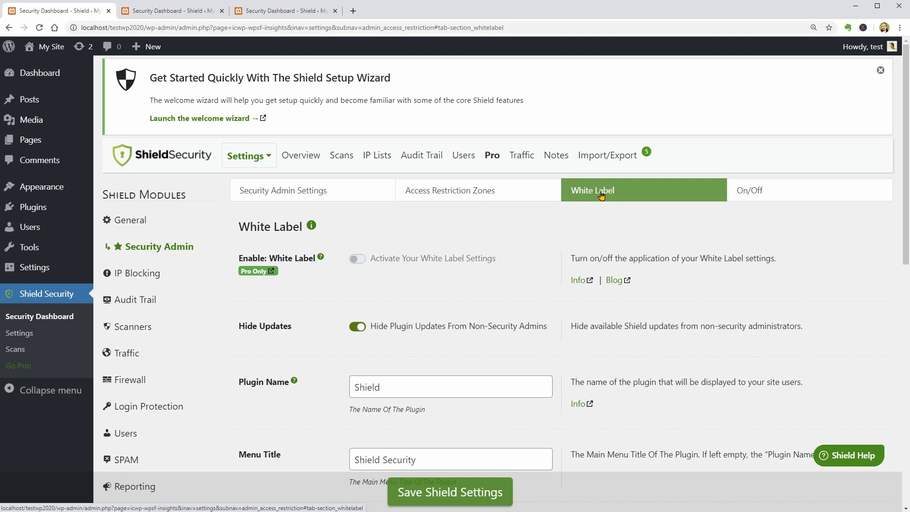
click(750, 197)
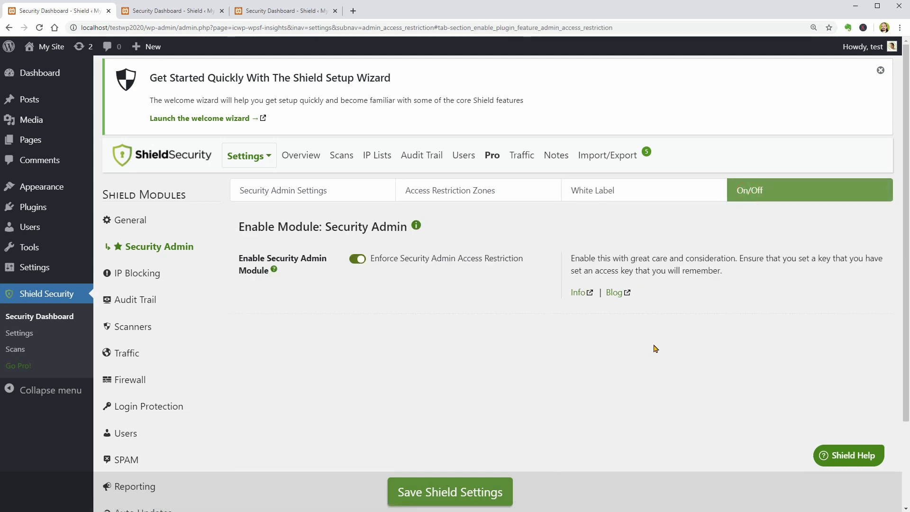